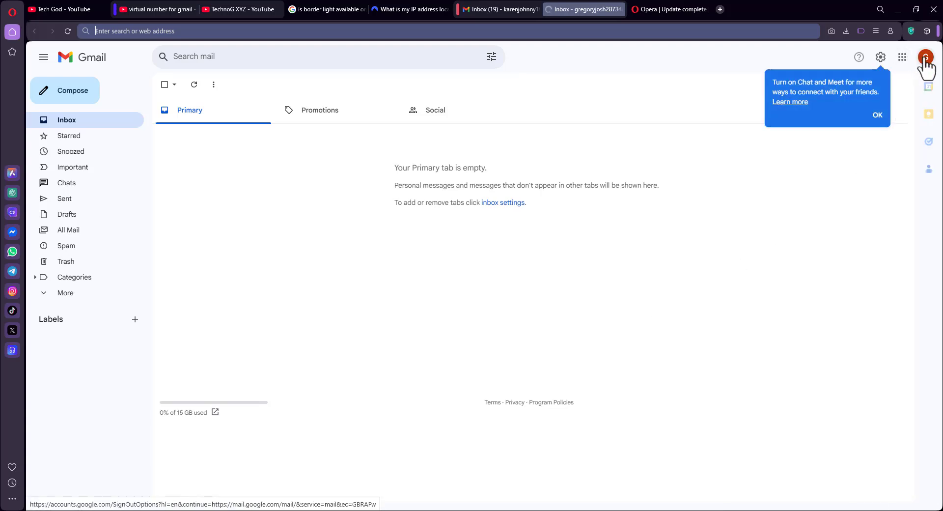
Show the signed-in Gmail account panel with its linked accounts and highlight the greeting
click(925, 59)
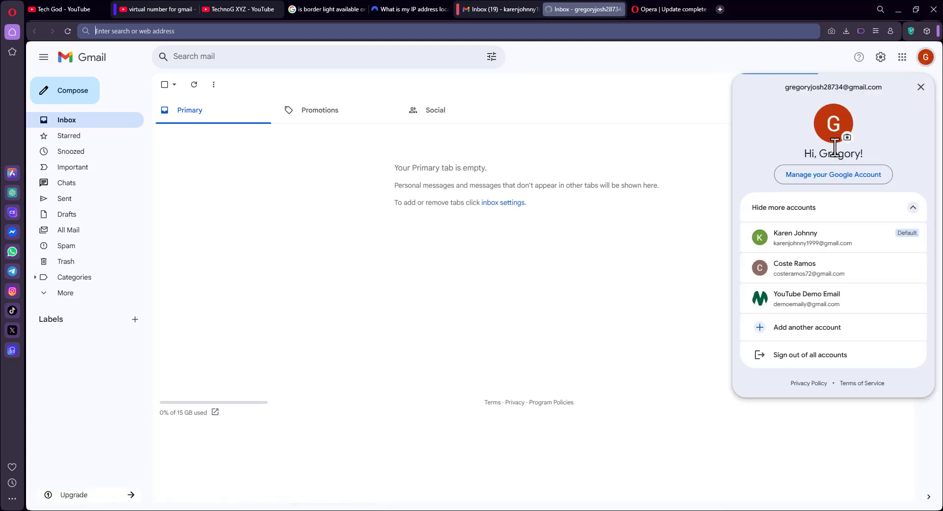
drag(802, 156, 891, 159)
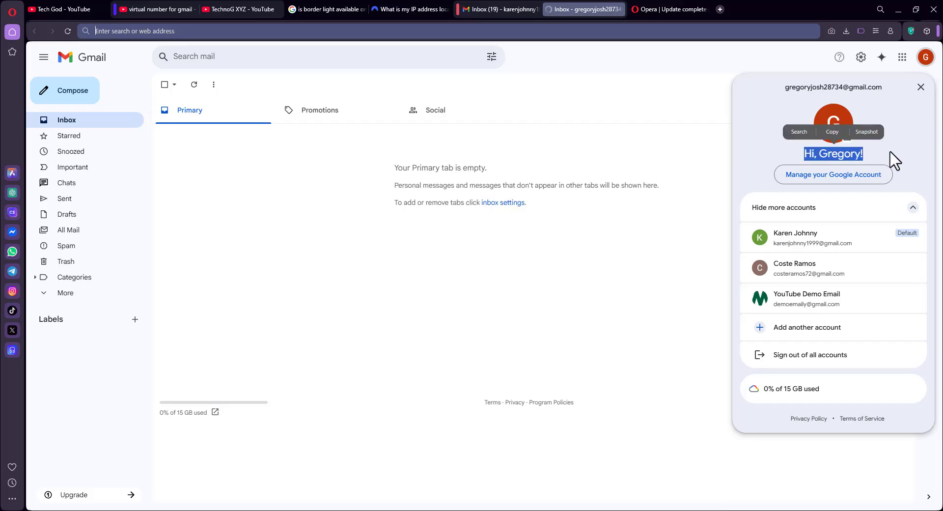
click(893, 160)
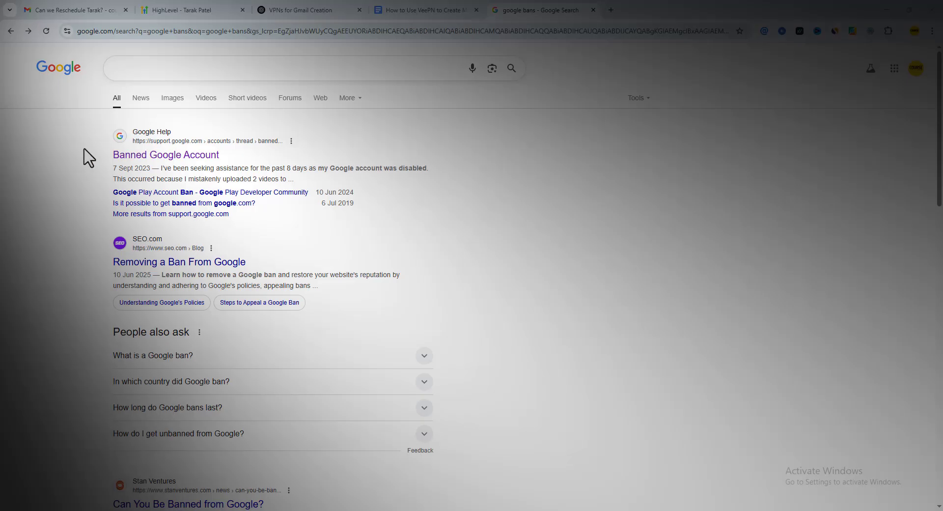
Open the Banned Google Account thread, then highlight the VeePN 'The Extension is Up and Running!' heading
drag(89, 157, 393, 158)
click(165, 154)
scroll(434, 201, down, 5)
scroll(435, 202, up, 2)
scroll(434, 201, up, 1)
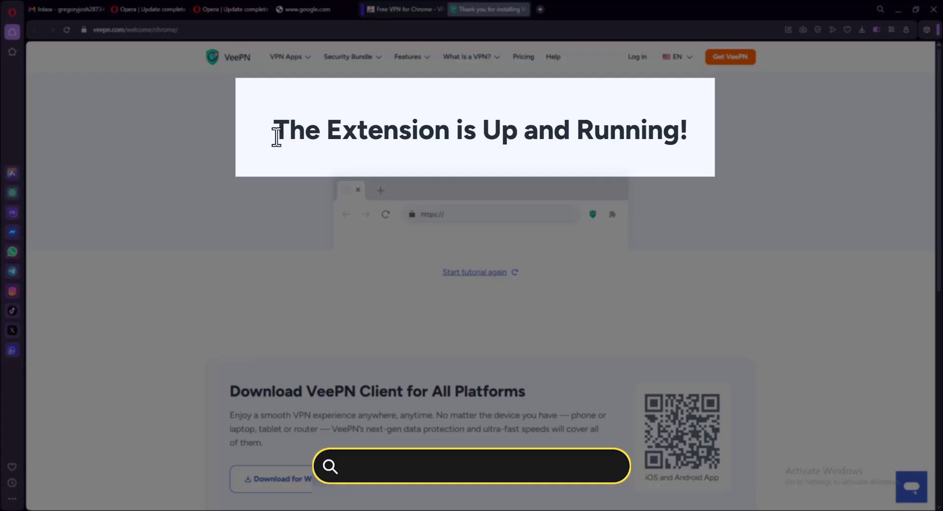
drag(276, 136, 692, 134)
click(652, 239)
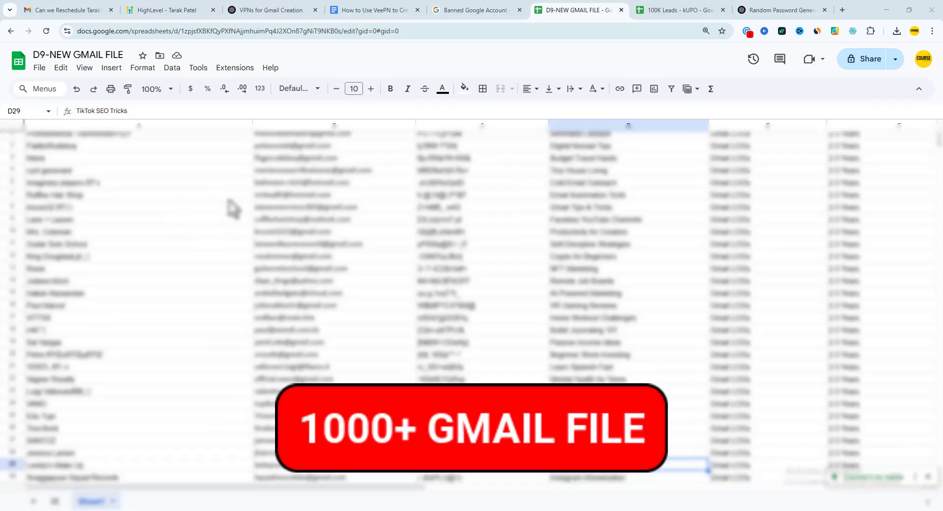
Scroll down through the Gmail accounts listed in the D9-NEW GMAIL FILE sheet
scroll(295, 209, down, 4)
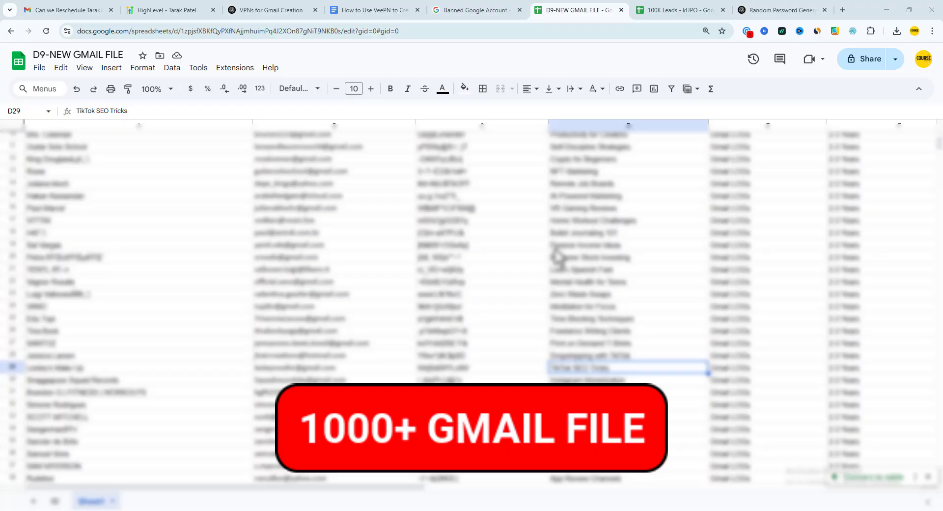
scroll(558, 255, down, 6)
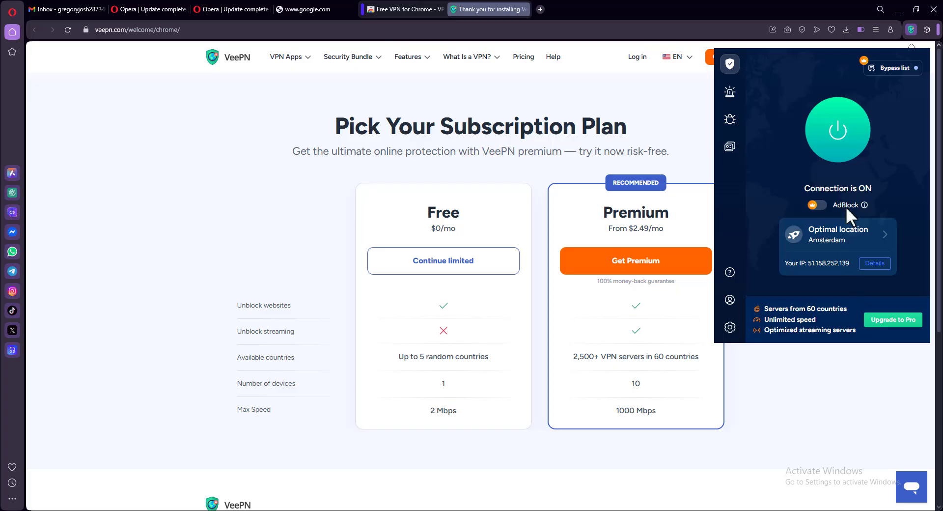
Highlight the 'Connection is ON' status in the VeePN popup
drag(801, 188, 872, 186)
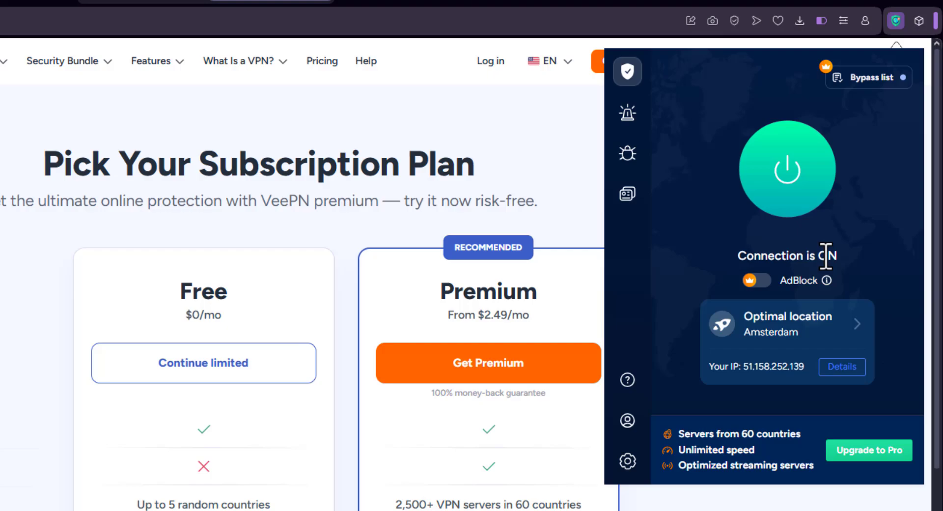
drag(798, 198, 822, 198)
drag(775, 261, 838, 273)
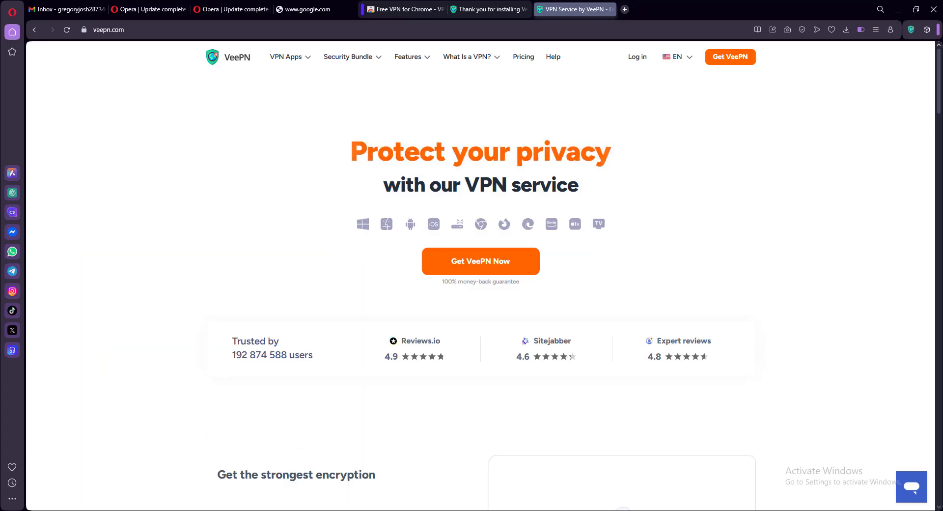
Scroll through the veepn.com homepage, then close the VeePN tabs with Ctrl+W
scroll(480, 290, down, 14)
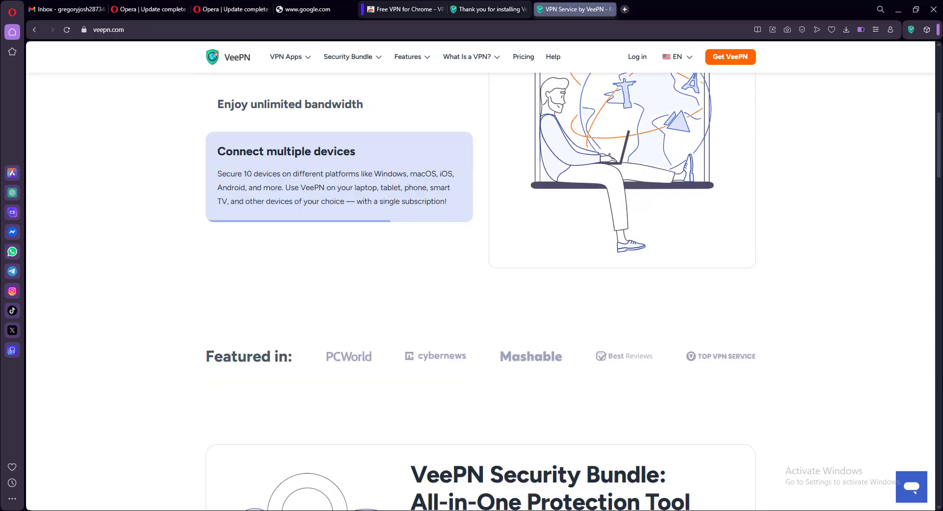
scroll(481, 290, down, 4)
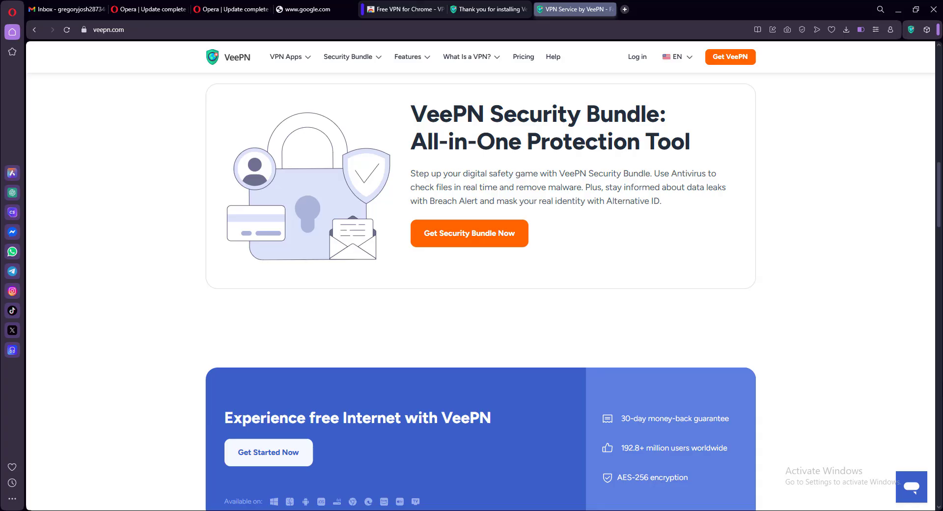
scroll(480, 290, down, 4)
scroll(480, 289, down, 1)
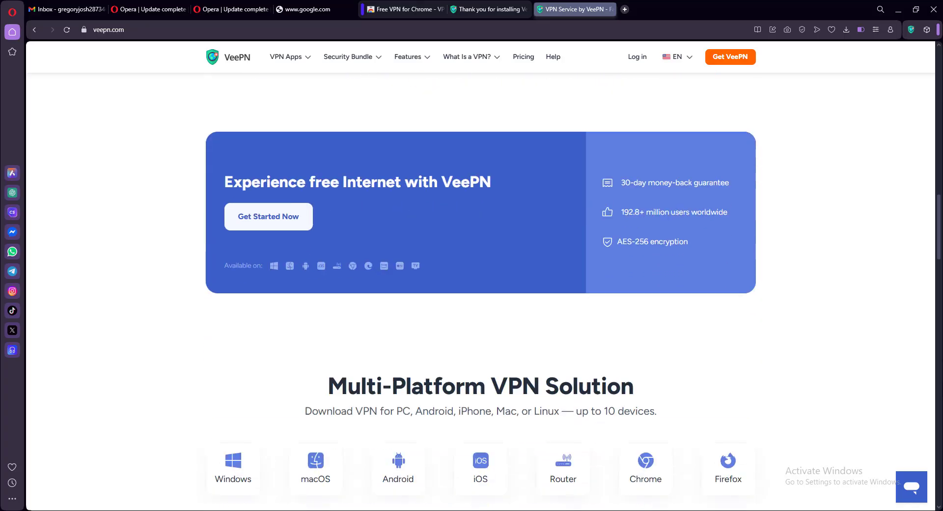
scroll(480, 290, down, 3)
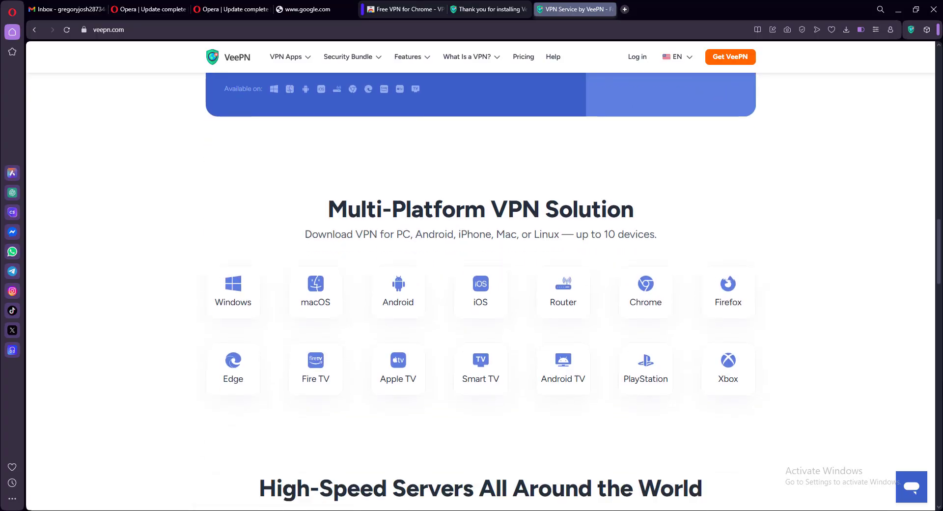
scroll(480, 290, down, 6)
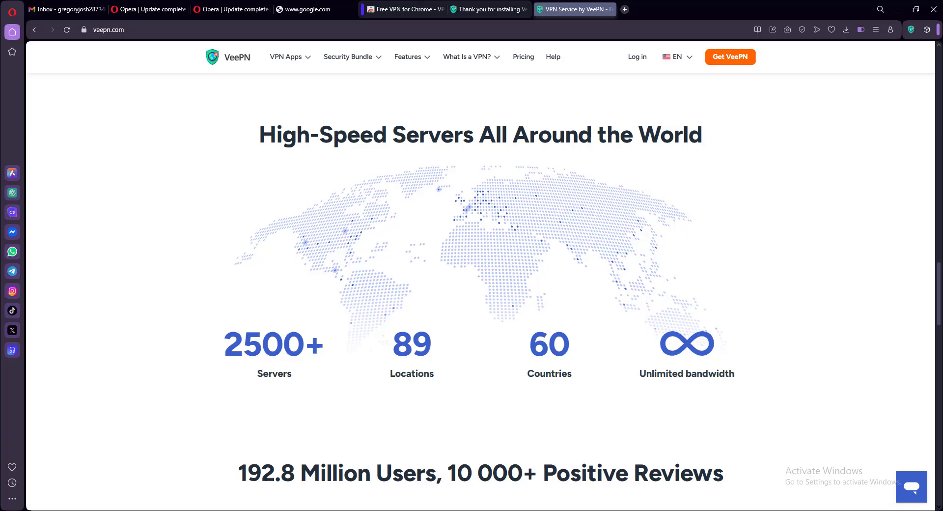
key(ctrl+w)
key(ctrl+w)
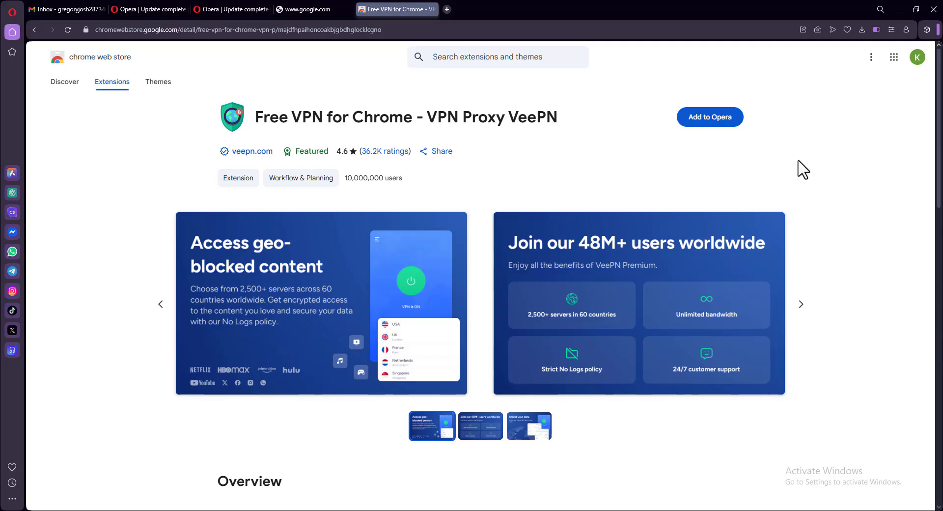
Add Free VPN for Chrome - VPN Proxy VeePN to Opera and confirm the installation
click(721, 122)
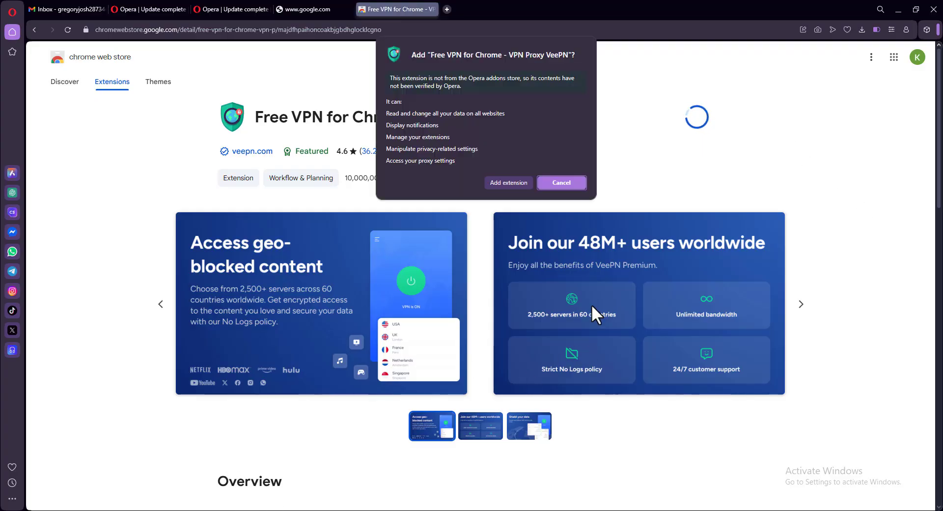
click(516, 185)
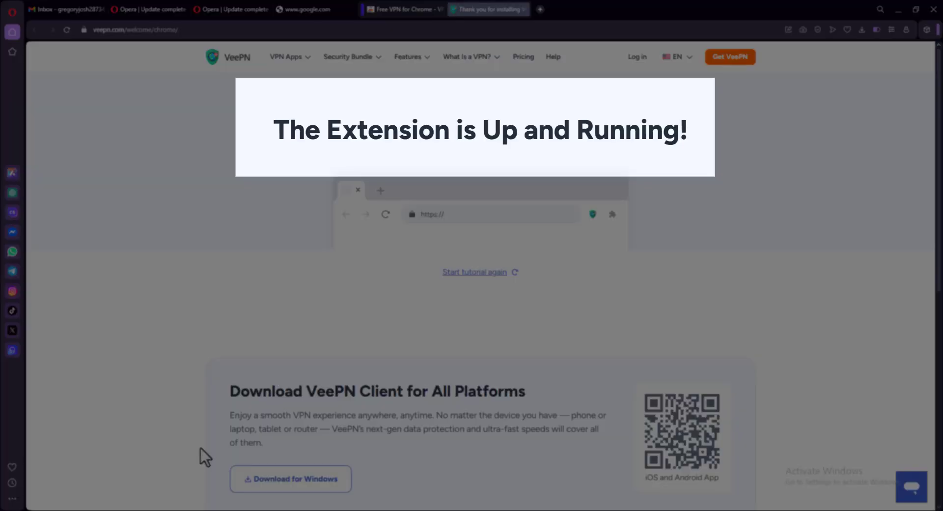
Pin VeePN to the Opera toolbar from the installed extensions list
drag(274, 132, 690, 132)
click(923, 78)
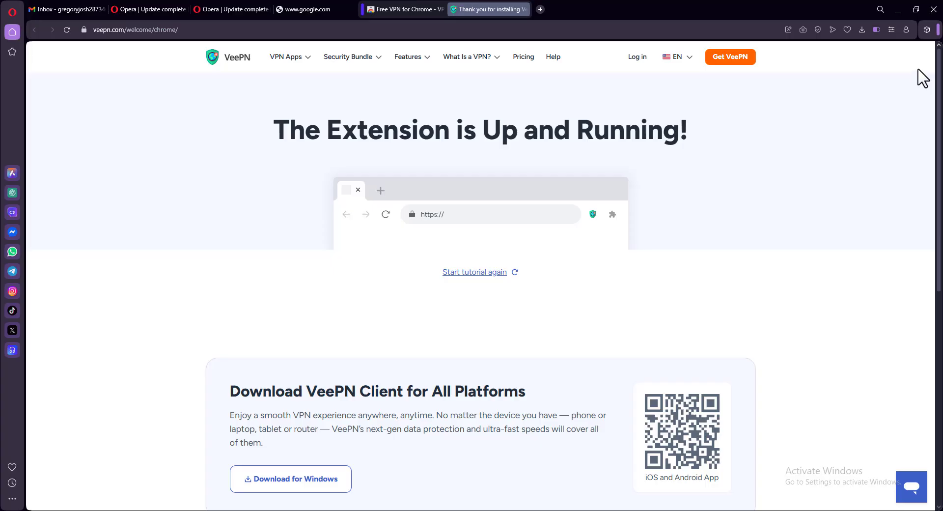
click(926, 29)
click(892, 107)
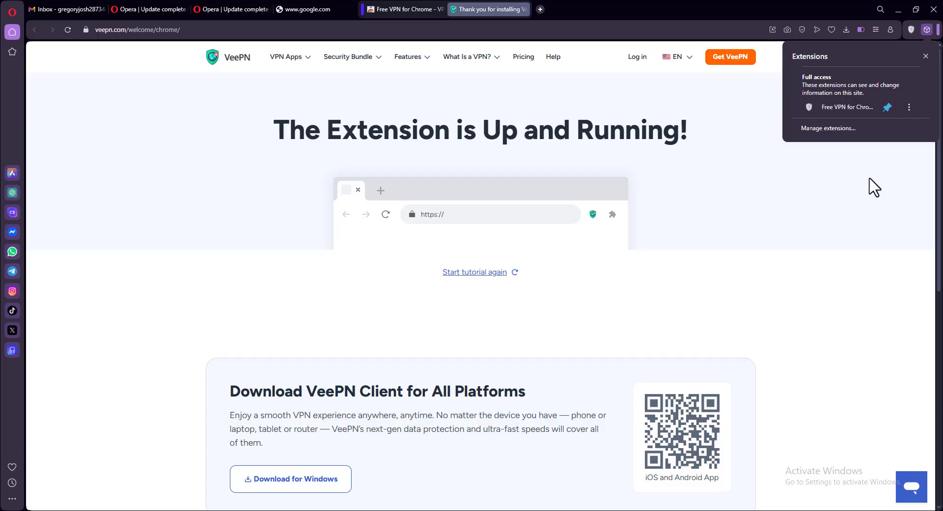
click(870, 189)
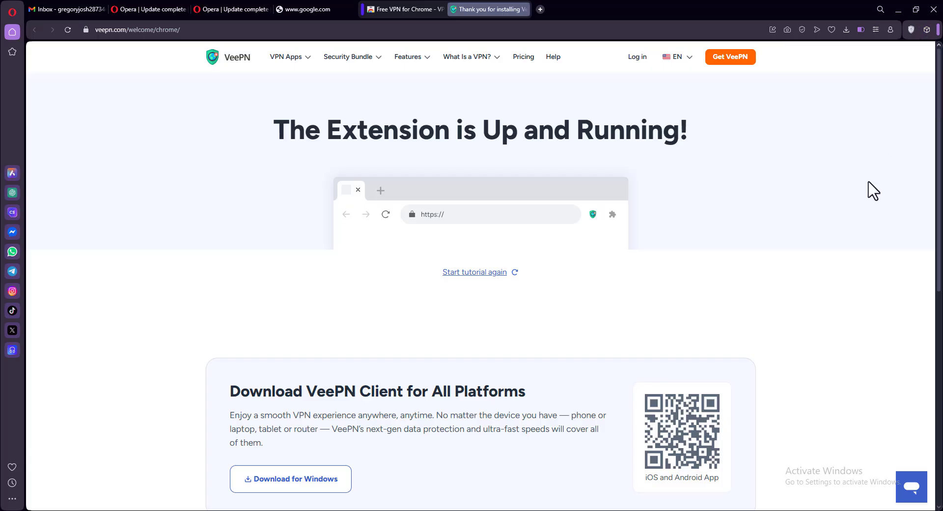
Go through VeePN's introduction screens and switch the VPN connection on
click(909, 31)
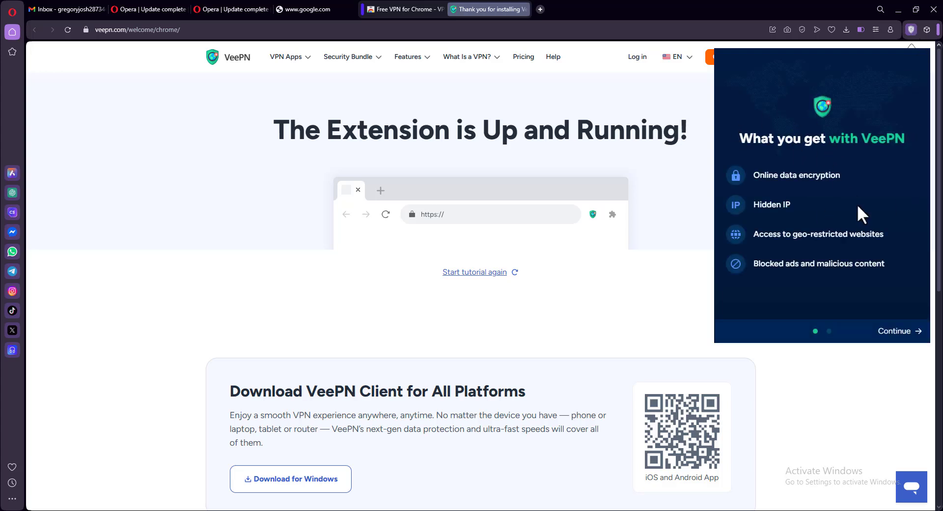
click(904, 334)
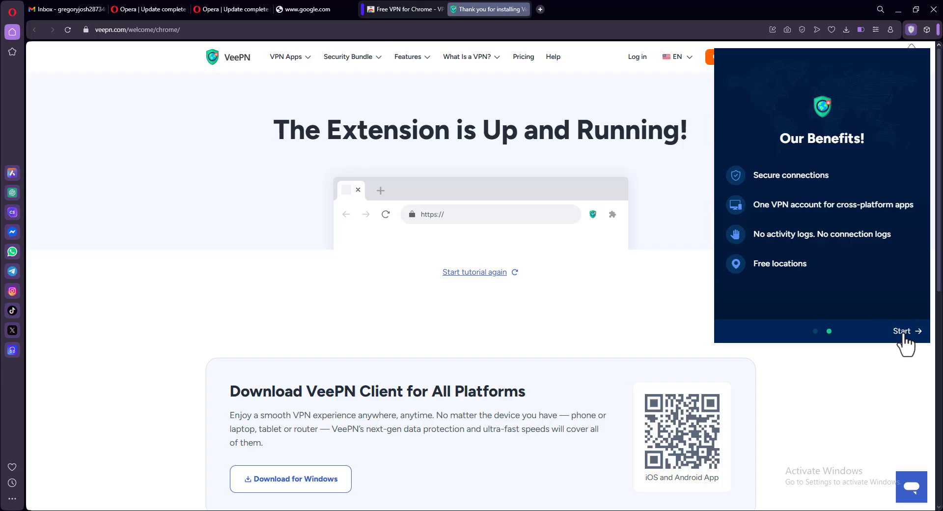
click(904, 334)
click(841, 139)
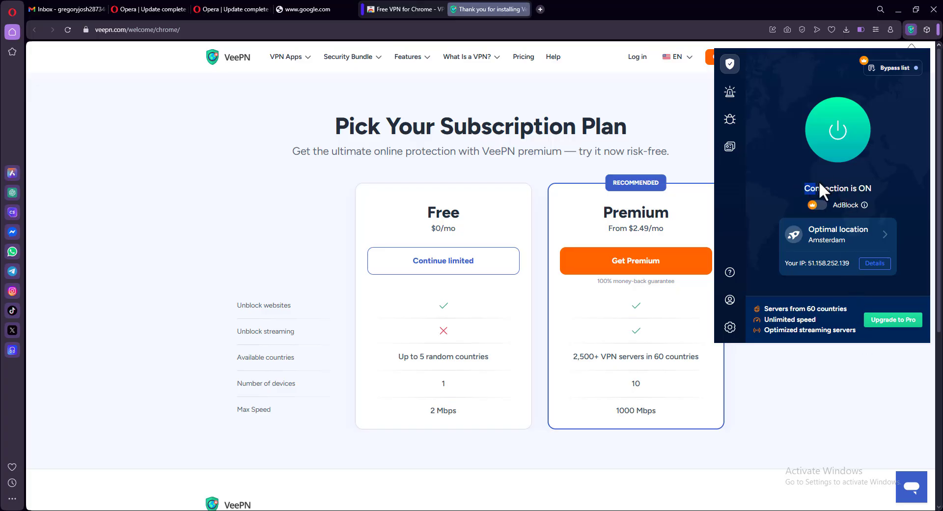
Confirm 'Connection is ON' via Amsterdam and bring up the server Locations list
mouse_move(819, 188)
mouse_down()
mouse_move(874, 189)
mouse_move(803, 188)
mouse_up()
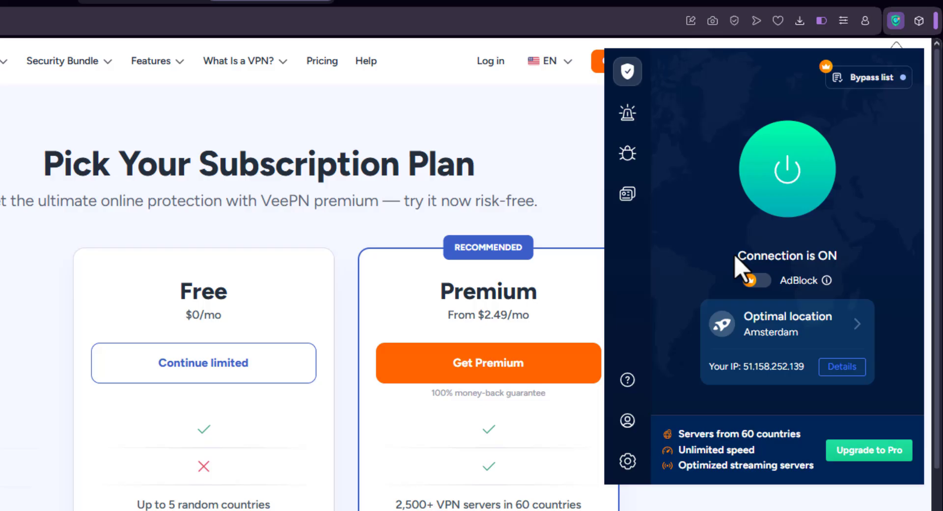
drag(737, 258, 831, 273)
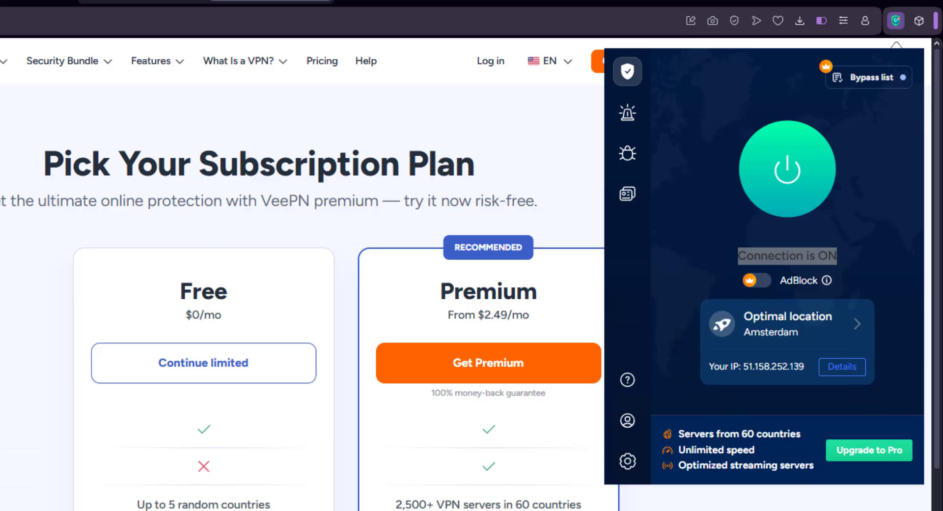
click(785, 324)
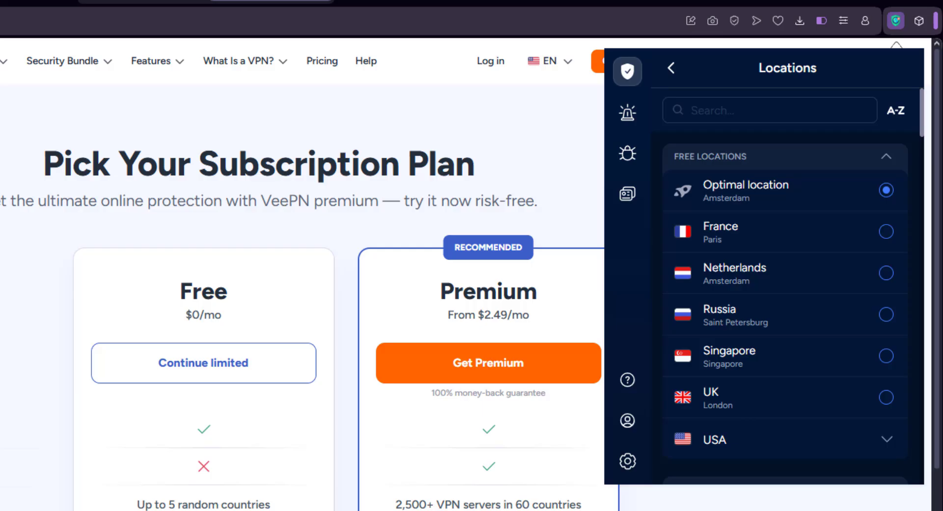
Scroll through VeePN's free server locations to the end, then start a new empty tab
scroll(905, 248, down, 10)
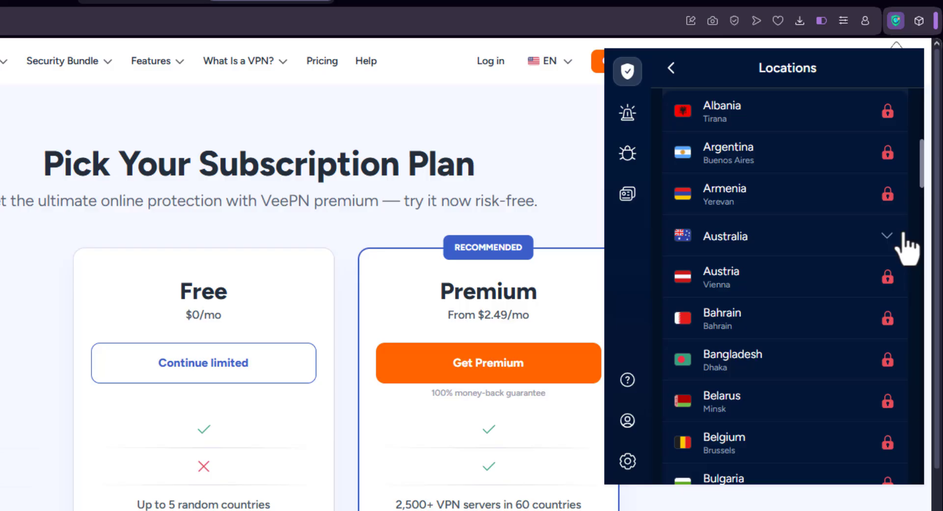
scroll(886, 192, down, 5)
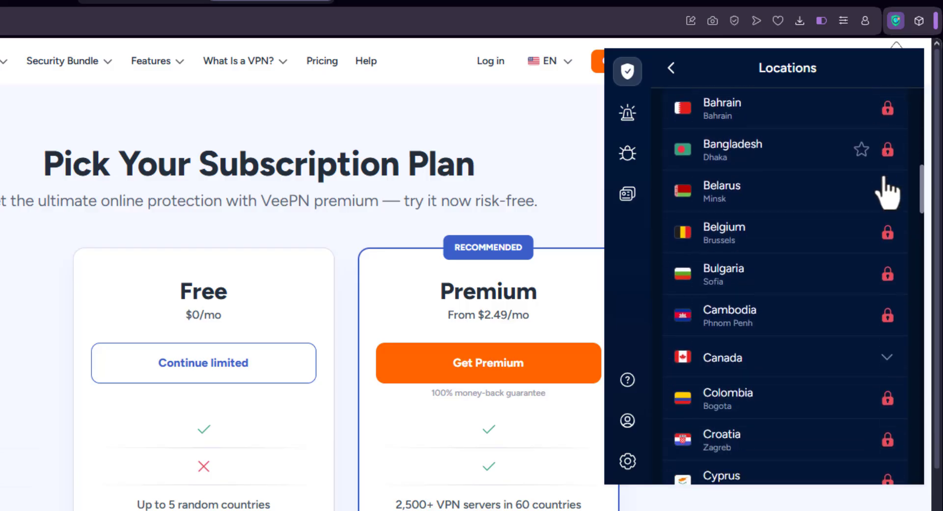
scroll(886, 193, down, 5)
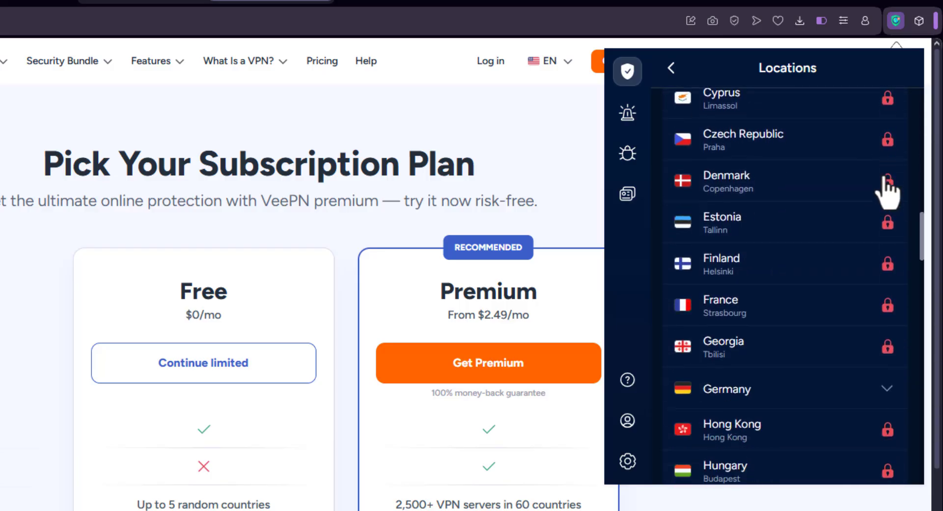
scroll(886, 192, down, 6)
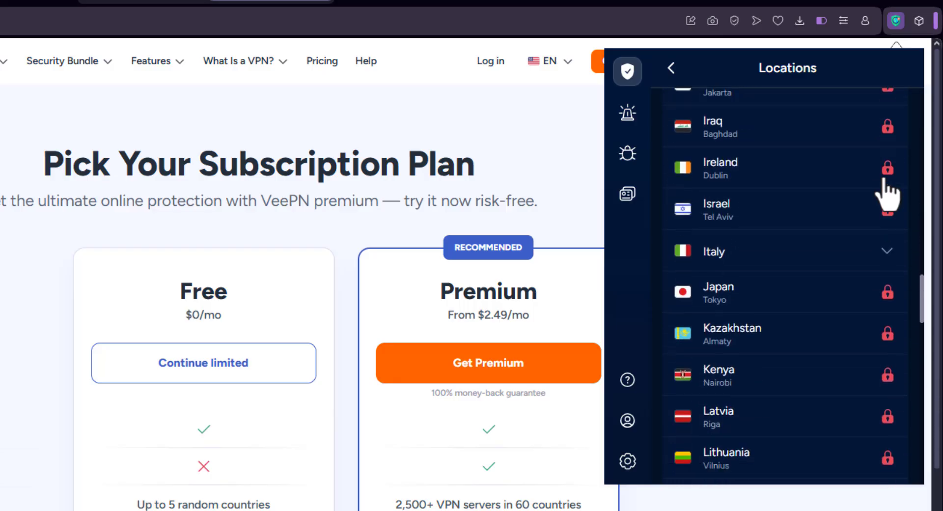
scroll(886, 194, down, 6)
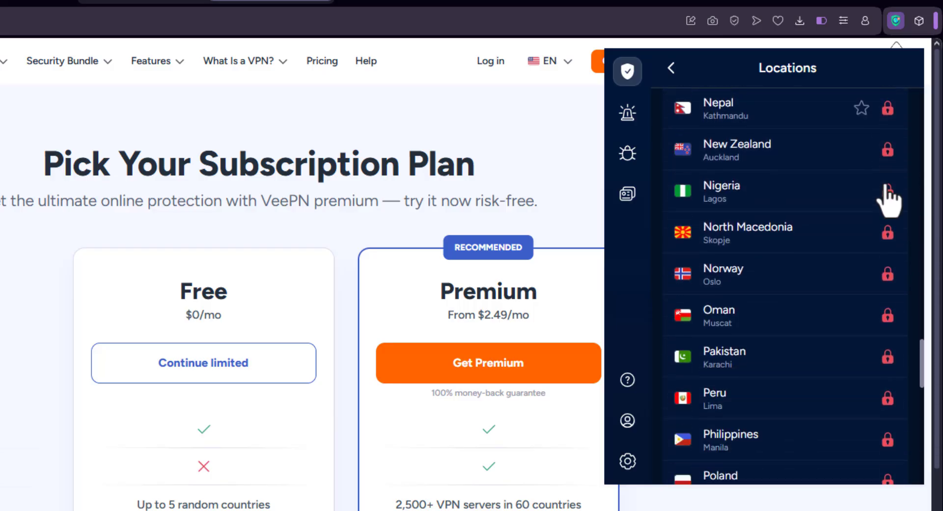
scroll(888, 198, down, 4)
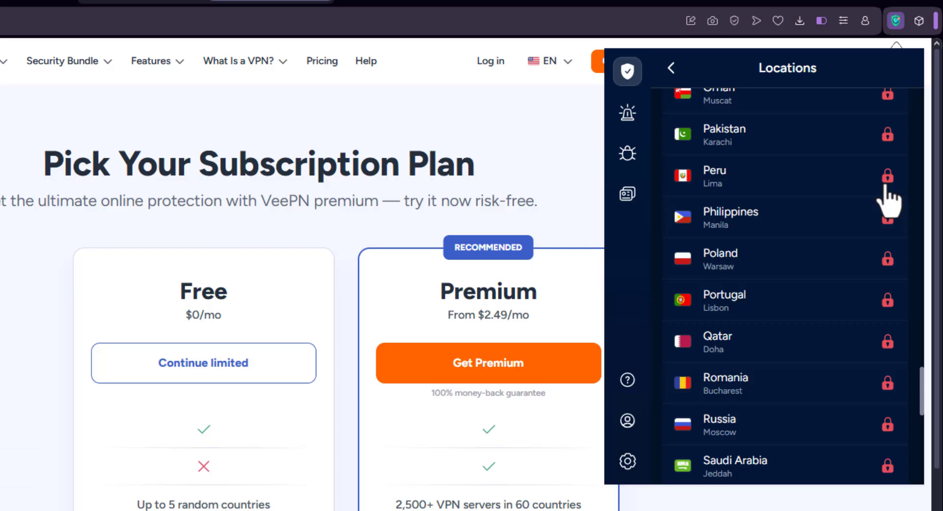
scroll(888, 198, down, 5)
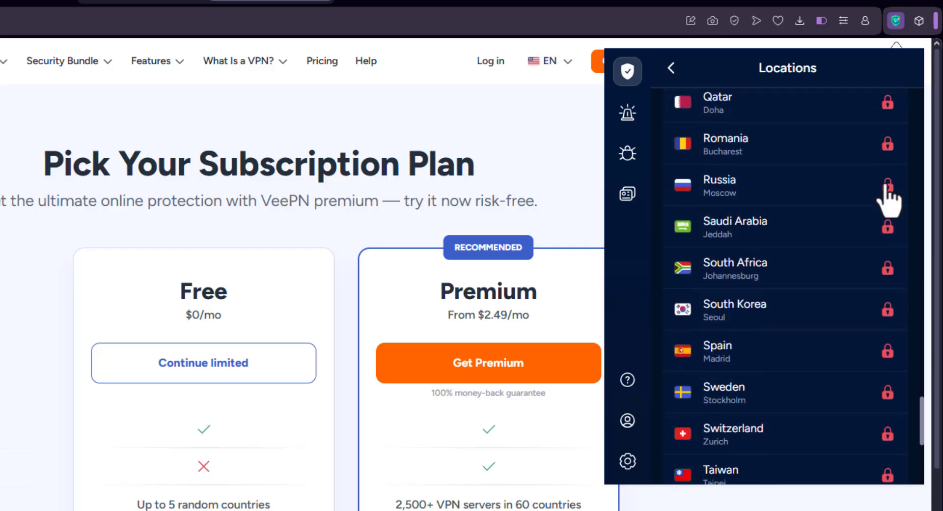
scroll(889, 199, down, 4)
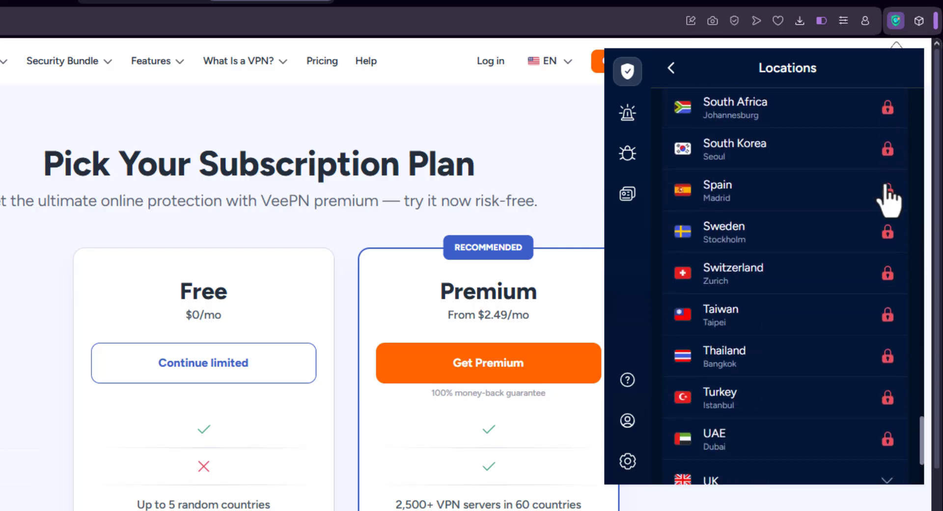
scroll(889, 199, down, 4)
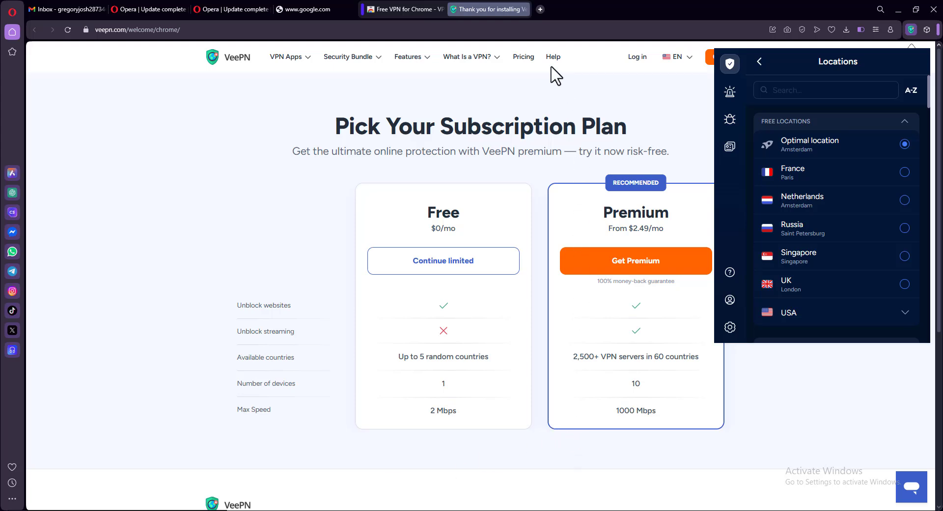
click(540, 7)
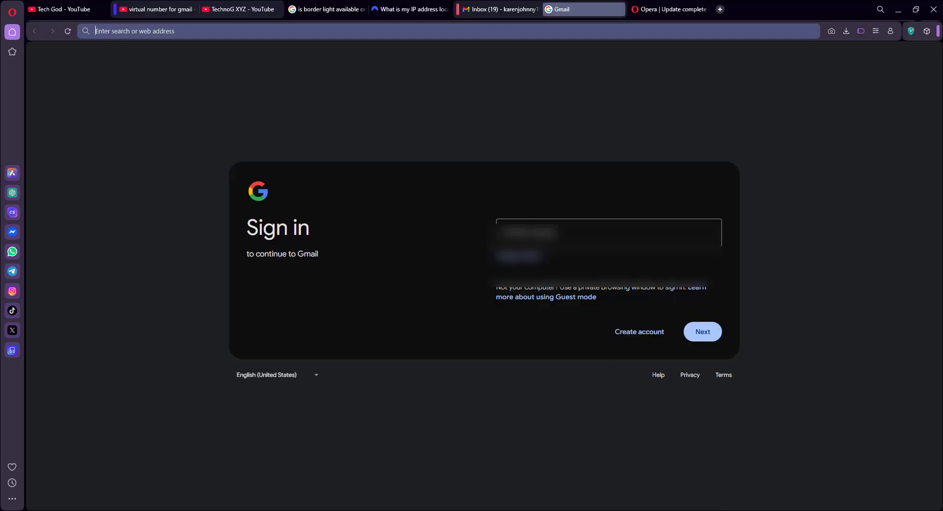
Begin a Google account for personal use, enter first and last name, and continue
click(638, 333)
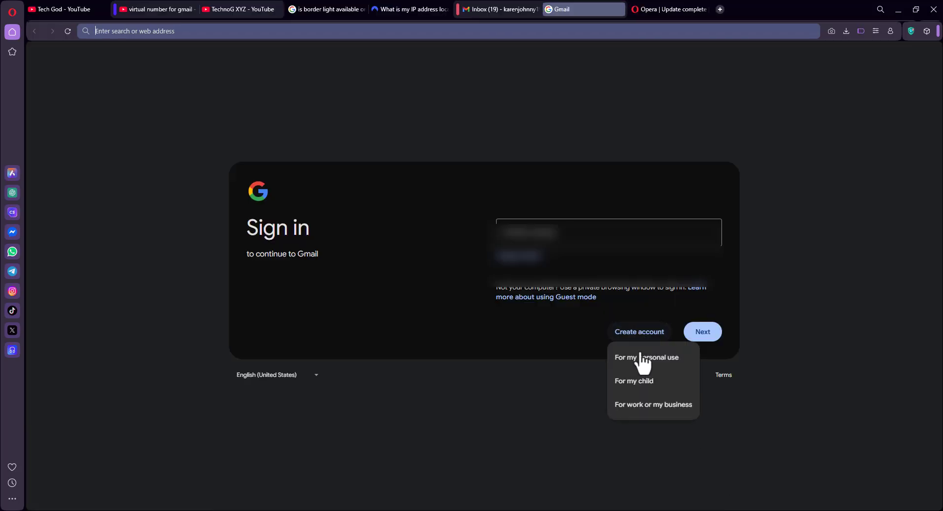
click(641, 362)
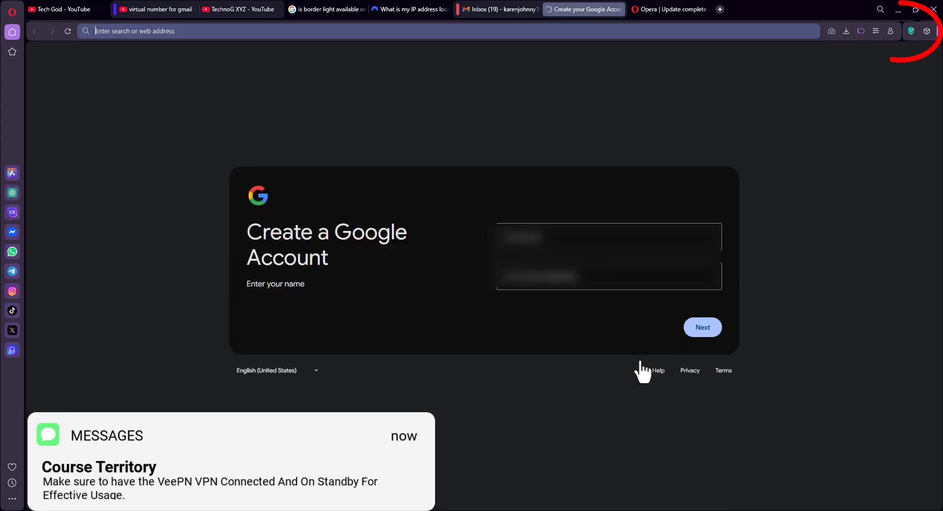
click(577, 238)
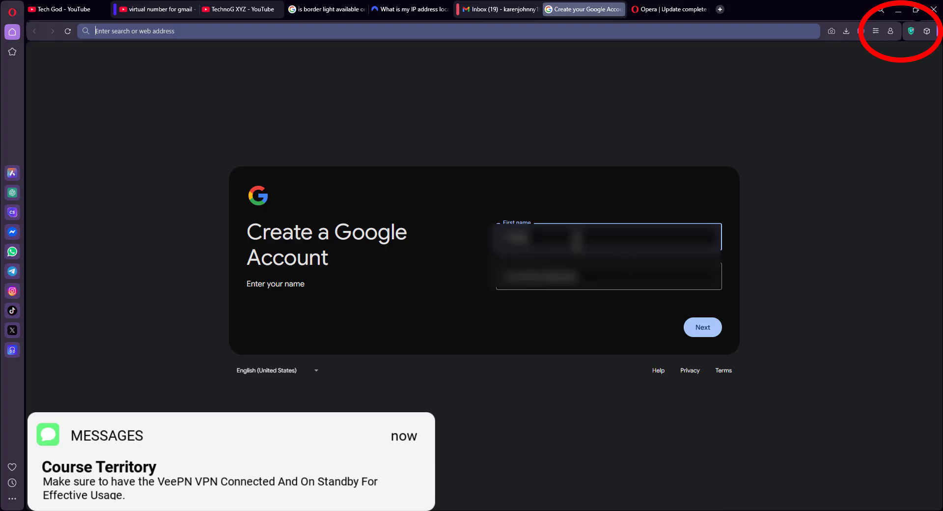
click(574, 276)
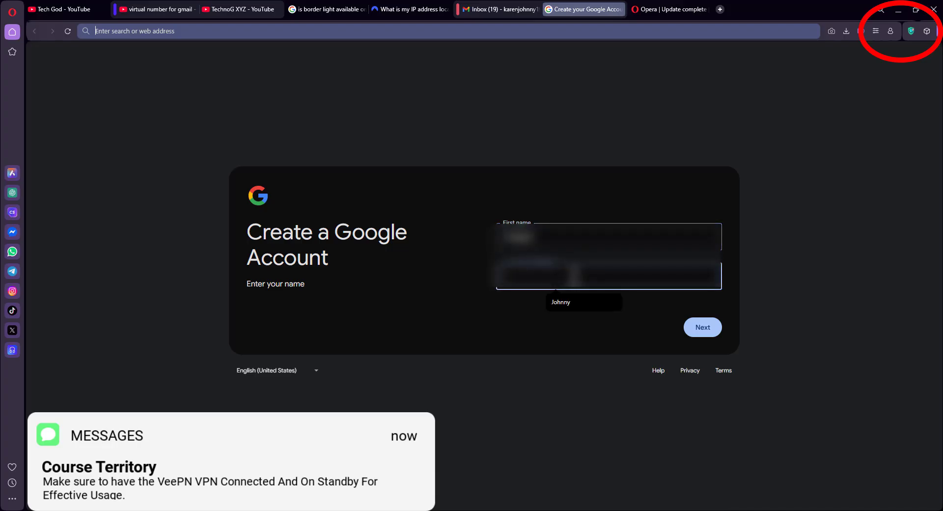
text(A)
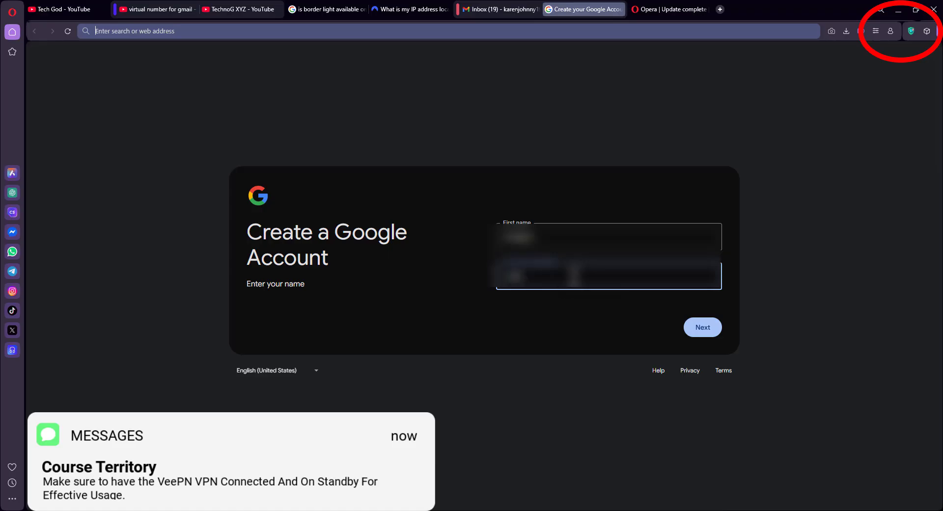
click(705, 328)
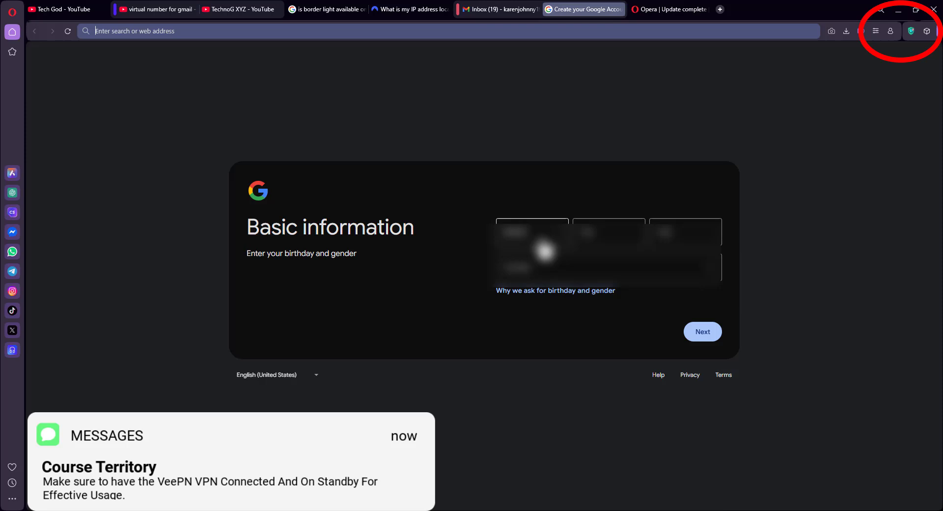
Enter the birth month, day and year, choose a gender, and continue to username selection
click(545, 245)
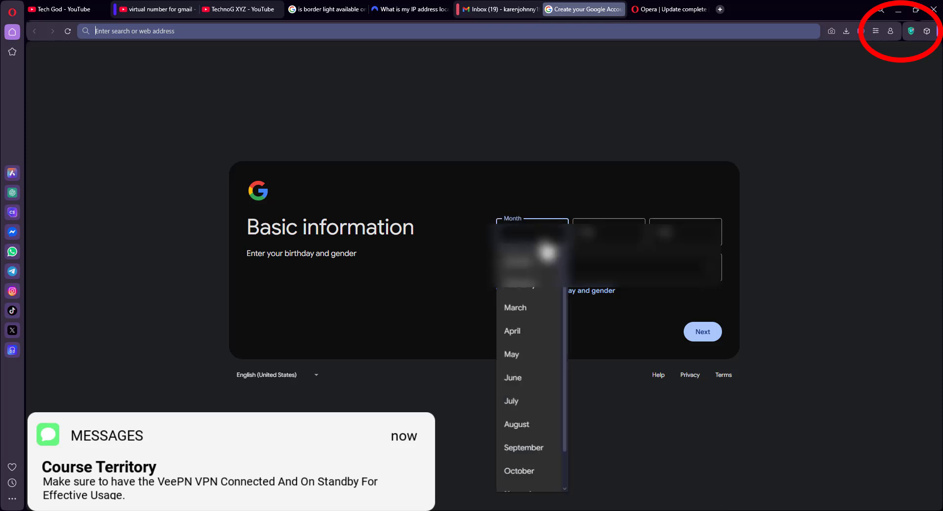
click(533, 311)
click(606, 242)
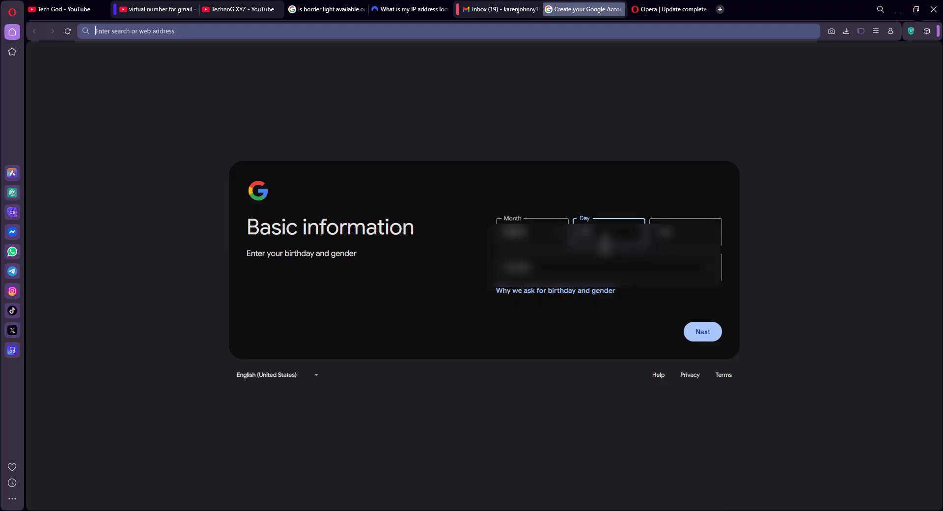
click(664, 230)
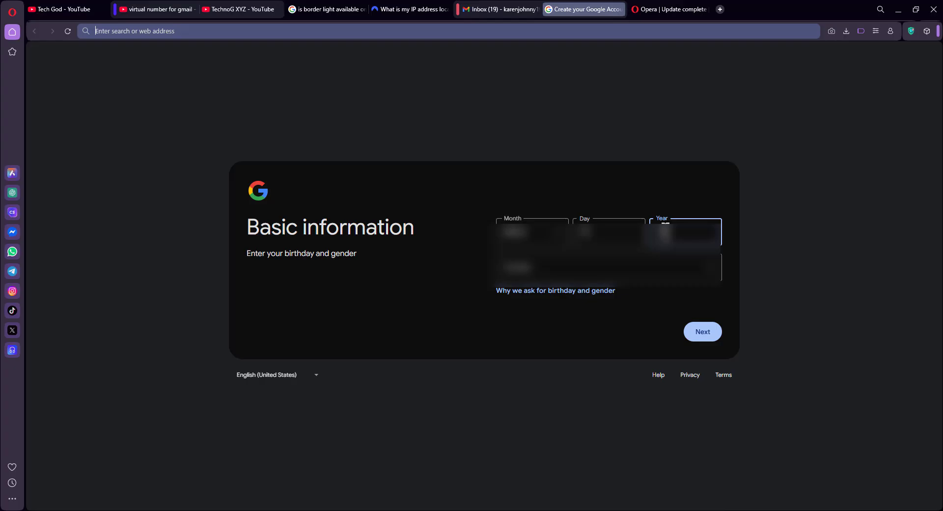
click(625, 277)
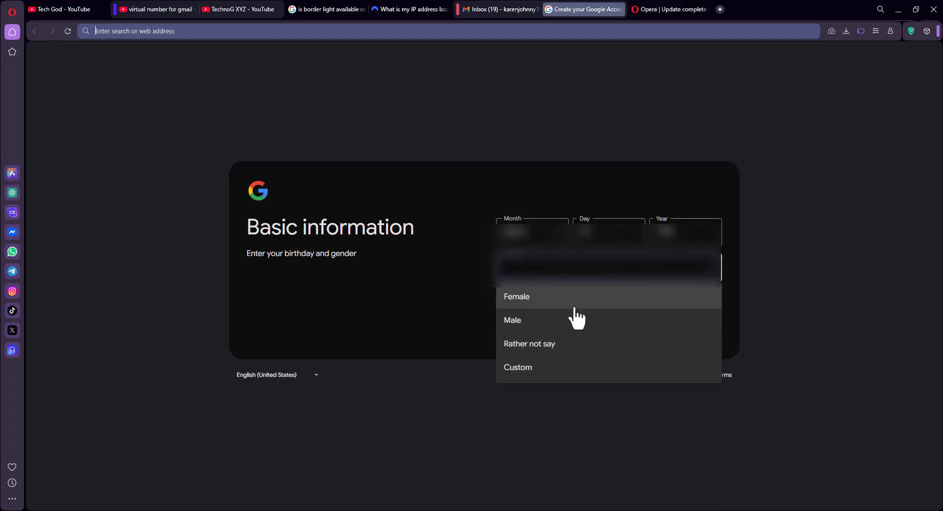
click(548, 322)
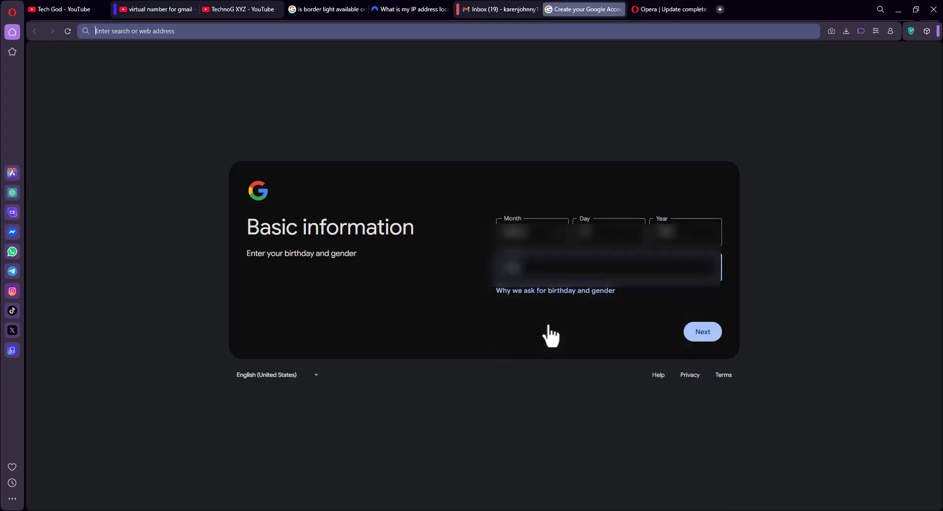
click(698, 332)
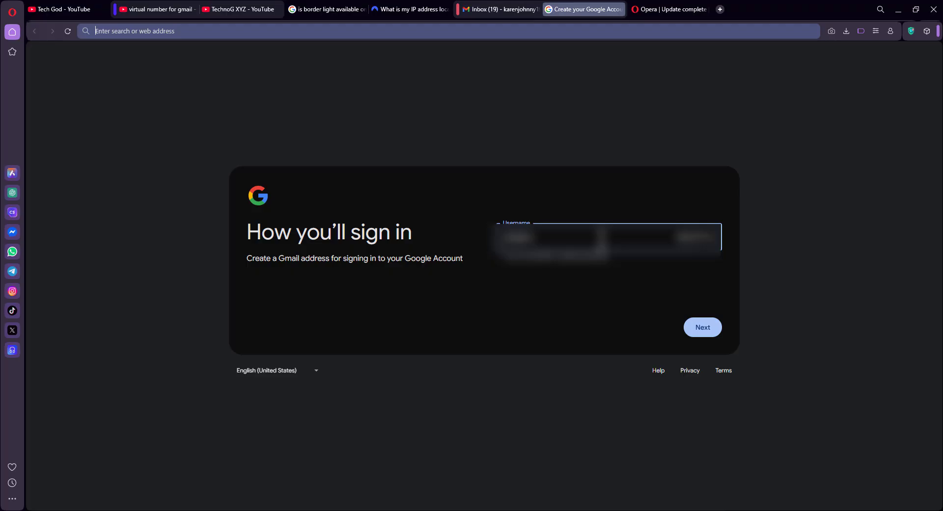
Change the Gmail username to end in digits and submit it
key(BackSpace)
text(12345678)
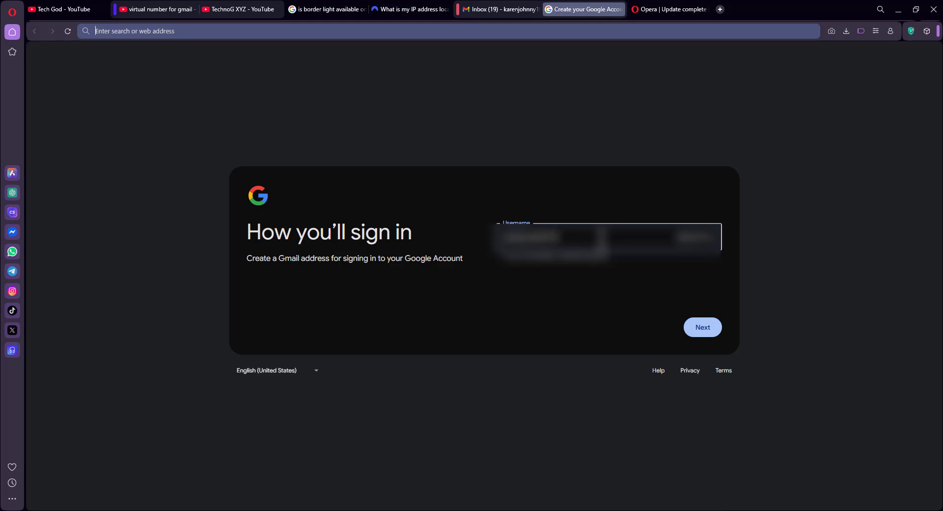
key(BackSpace)
key(BackSpace)
text(78)
click(705, 327)
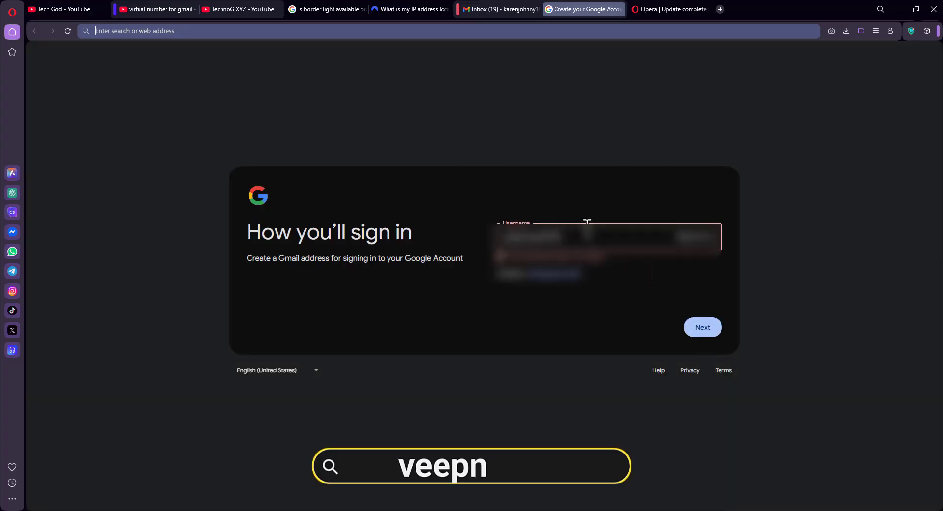
Revise the rejected username twice, ending with 'abc12', and resubmit it
key(BackSpace)
key(BackSpace)
text(123)
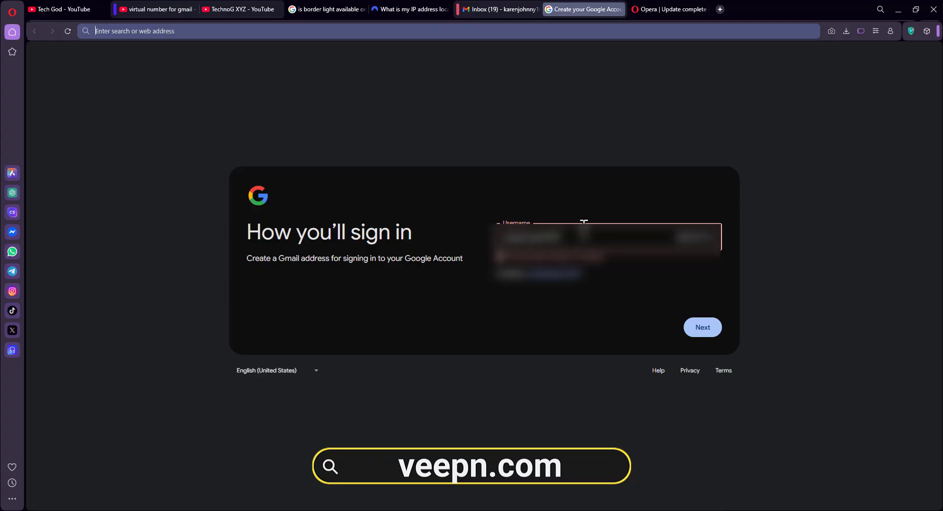
click(700, 329)
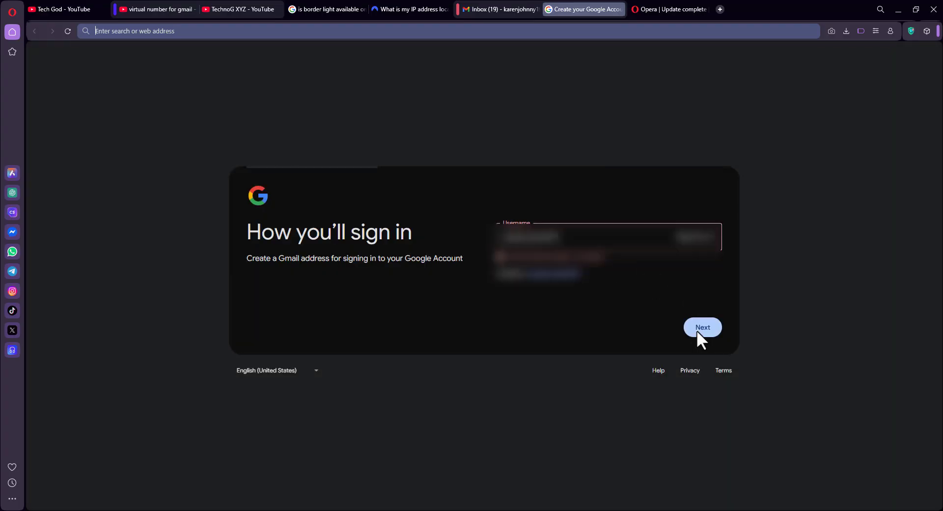
key(BackSpace)
key(BackSpace)
key(BackSpace)
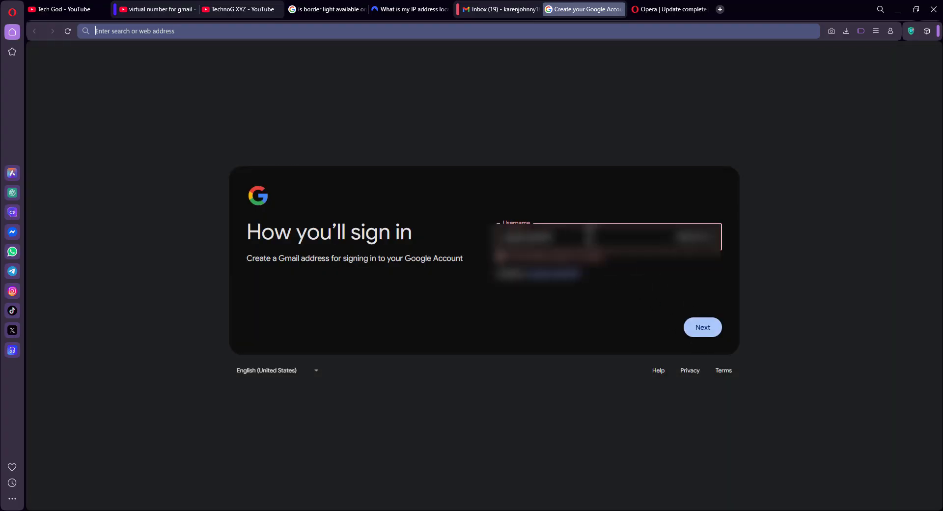
text(abc12)
click(702, 328)
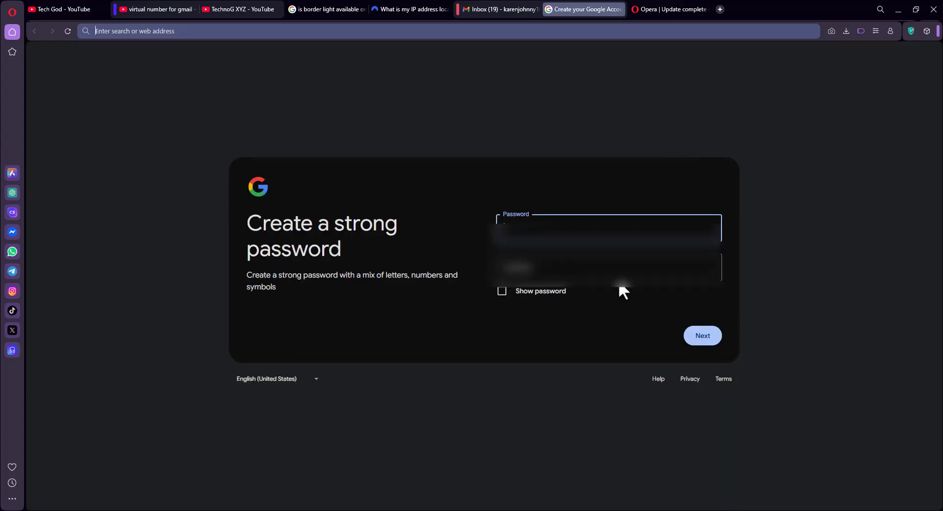
Enter the new account password, dismiss the saved-password suggestions, and submit
click(581, 217)
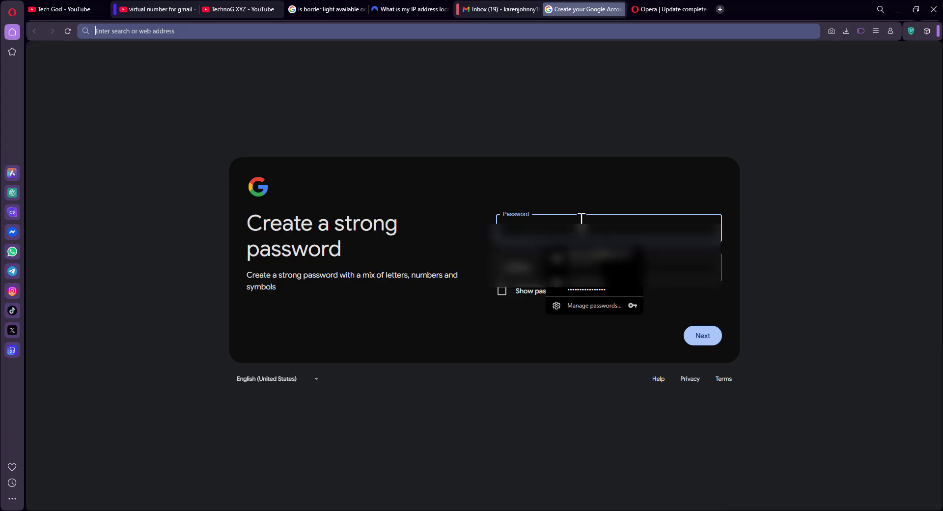
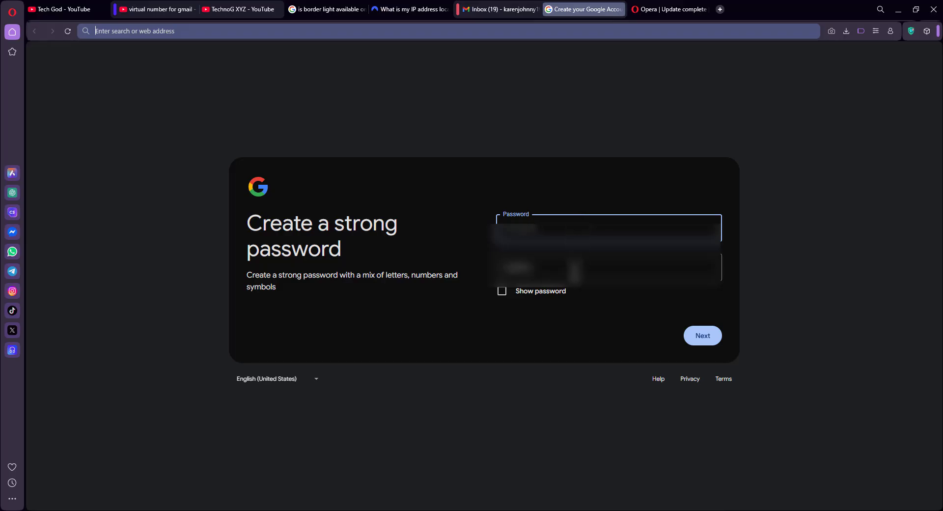
click(574, 269)
key(Escape)
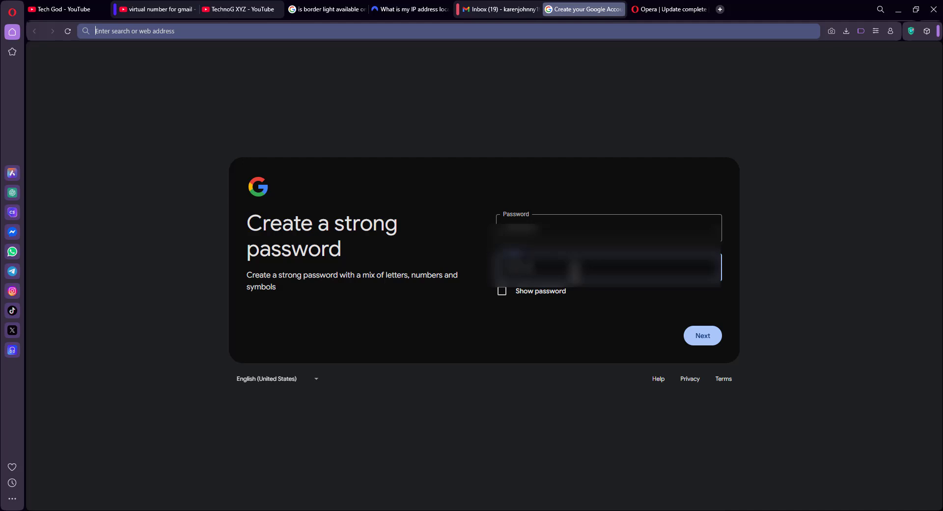
click(701, 337)
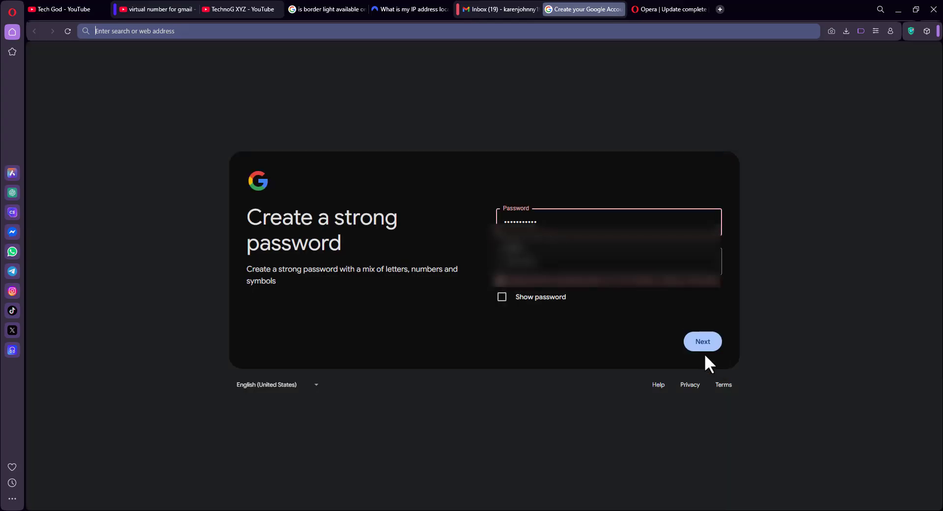
Show the password, correct it so both entries match, and continue to recovery email
click(502, 297)
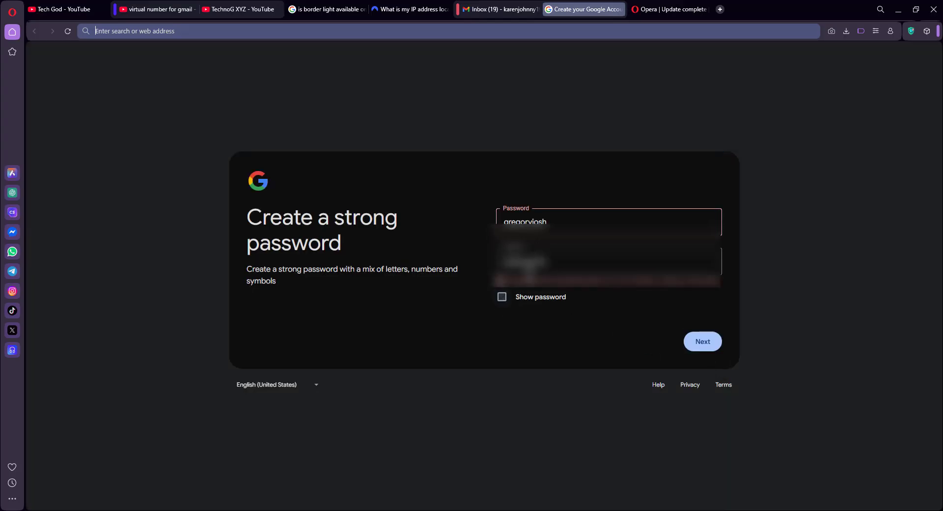
click(560, 221)
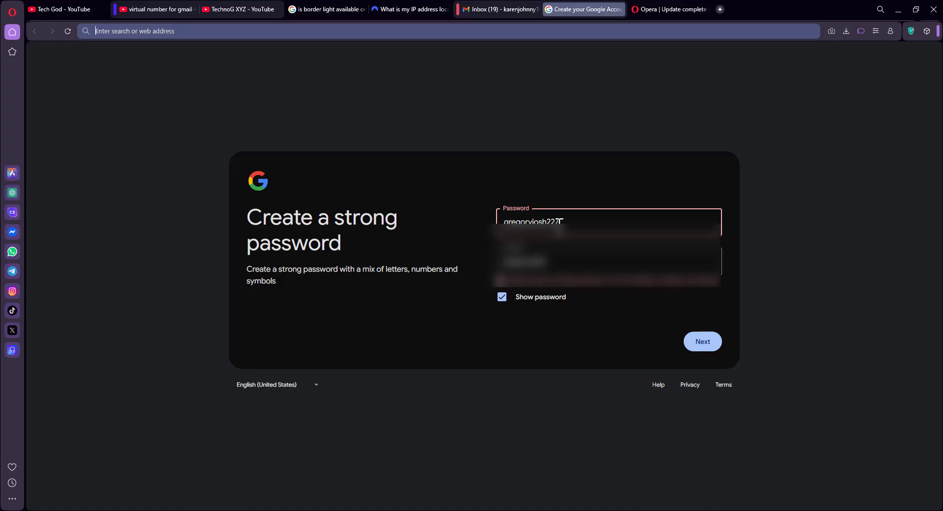
click(569, 265)
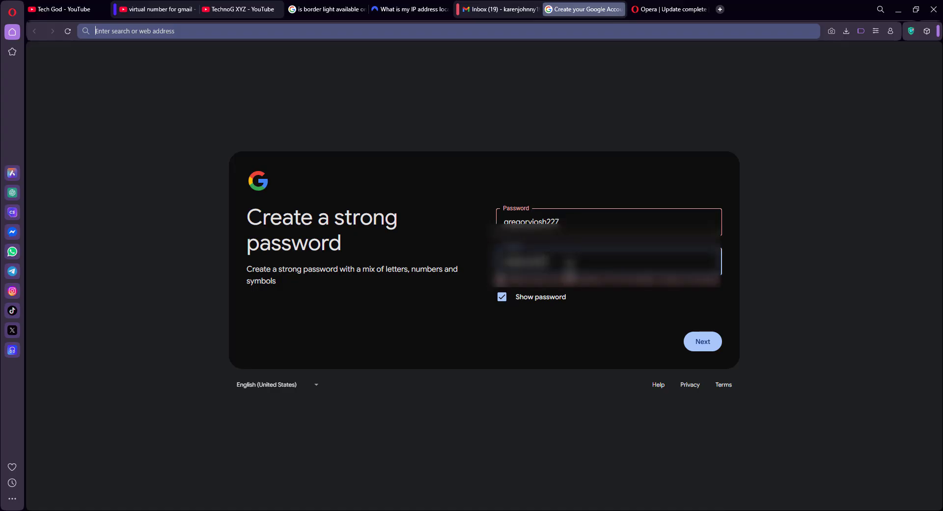
click(706, 341)
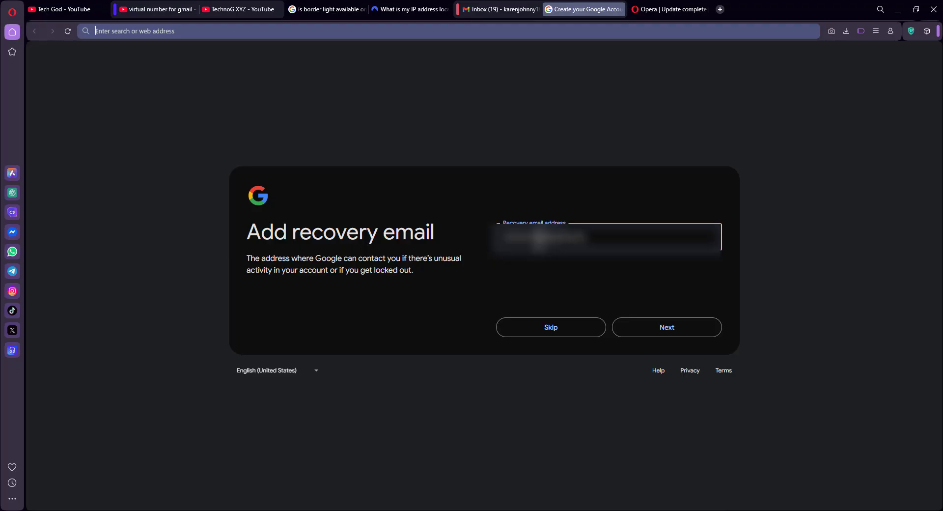
Pass the recovery email and account review pages, then agree to Google's Privacy and Terms
click(658, 327)
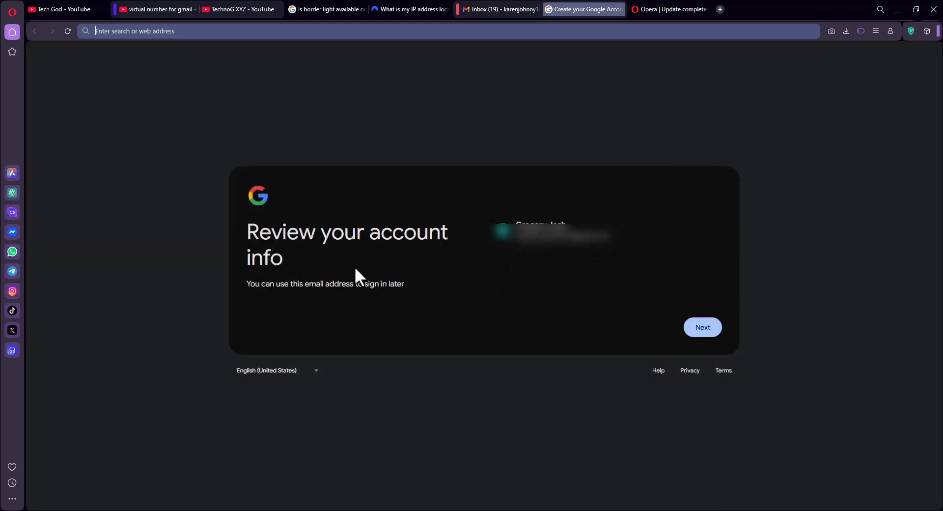
click(700, 329)
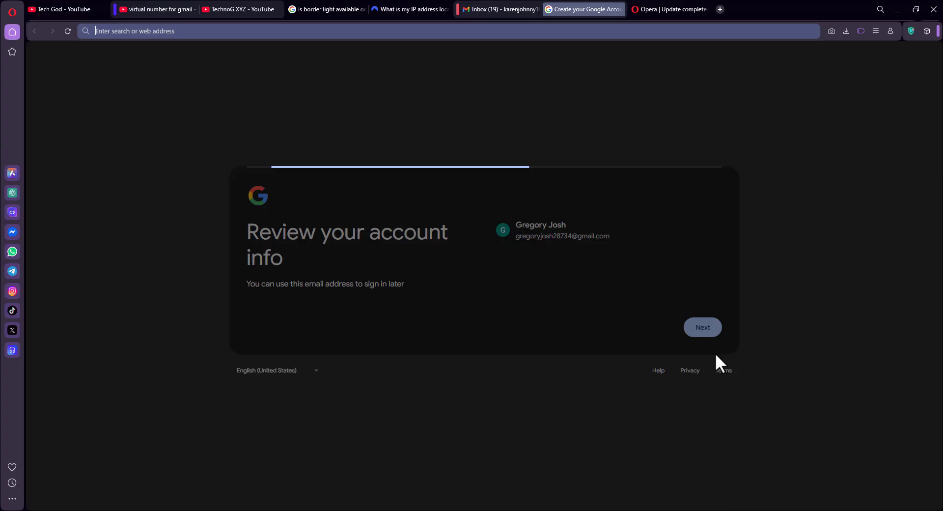
scroll(709, 326, down, 5)
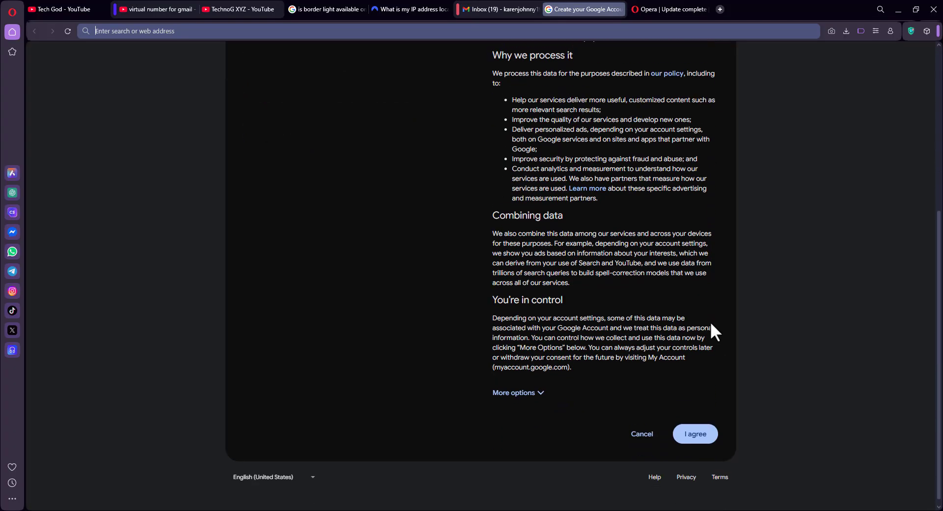
click(701, 428)
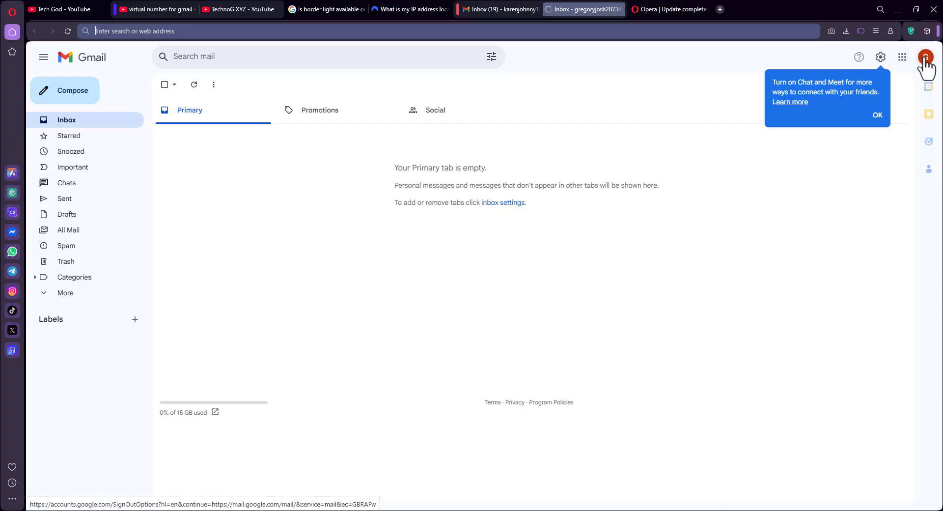
Open the Gmail profile avatar's account panel to check the signed-in accounts
click(925, 58)
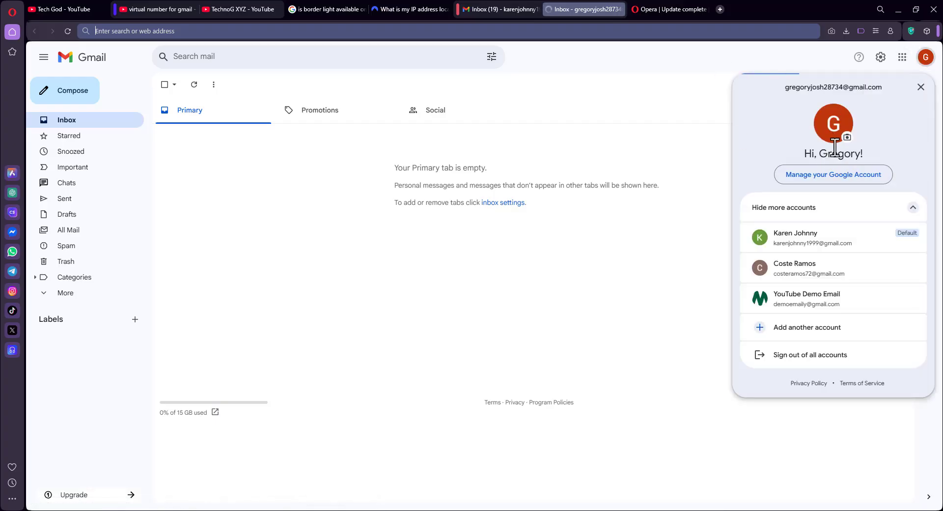
drag(782, 154, 890, 154)
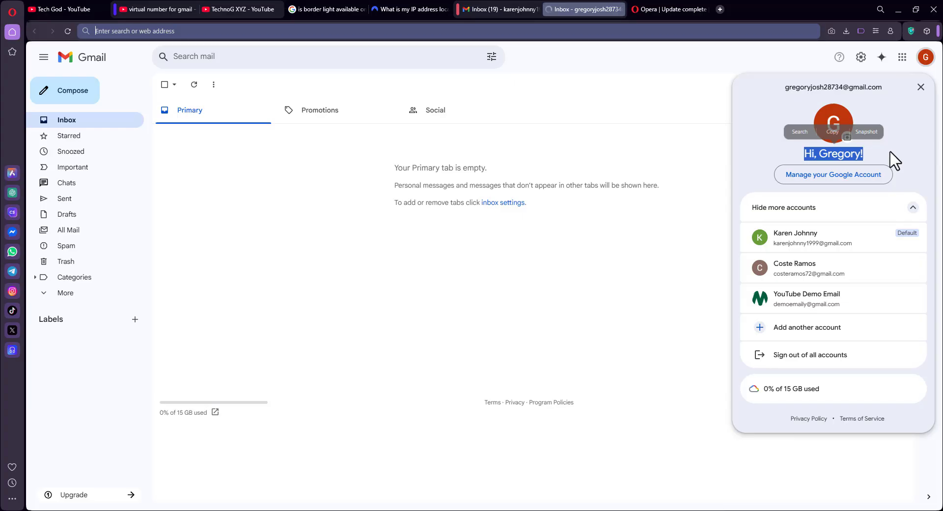
click(890, 160)
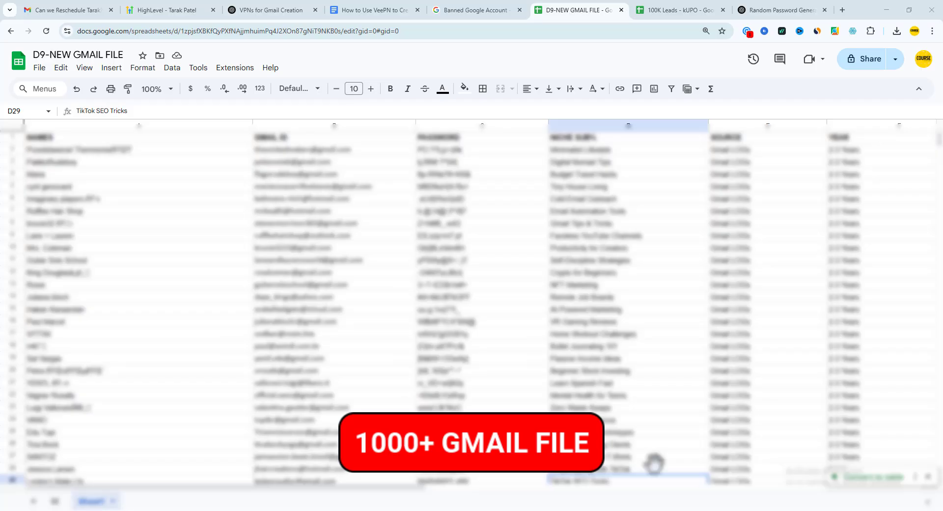
scroll(234, 209, down, 3)
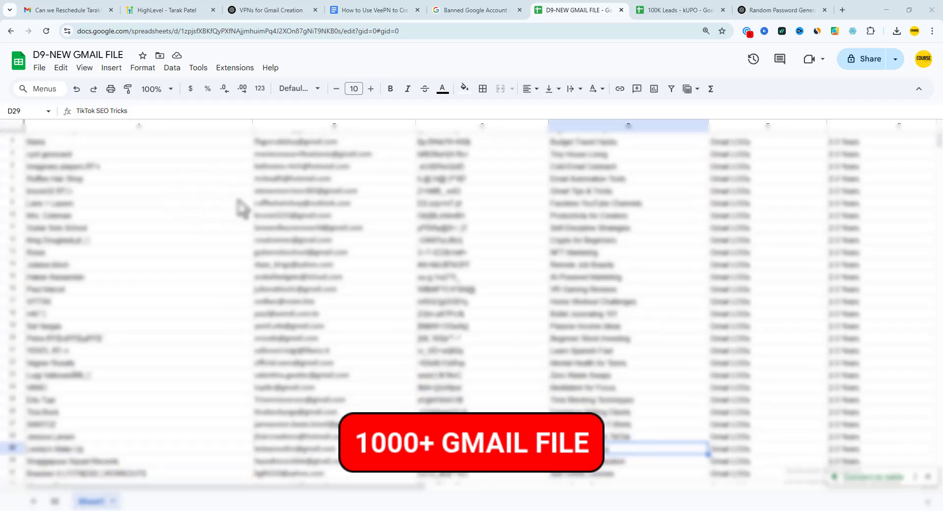
scroll(563, 261, down, 3)
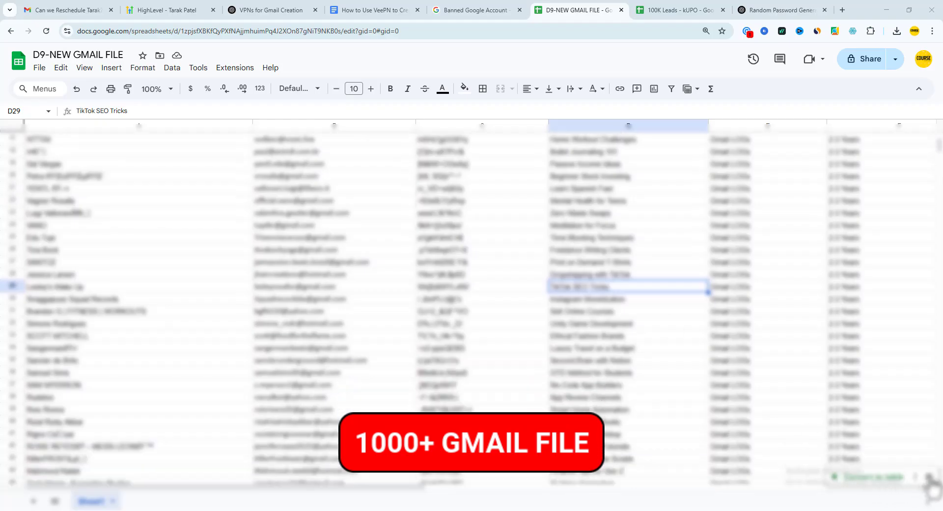
scroll(919, 430, down, 3)
scroll(919, 423, down, 4)
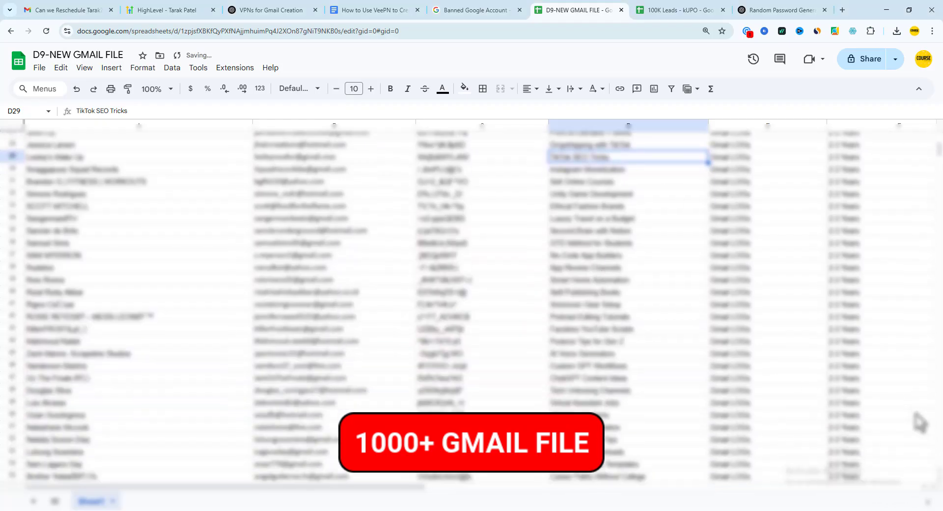
scroll(920, 421, down, 5)
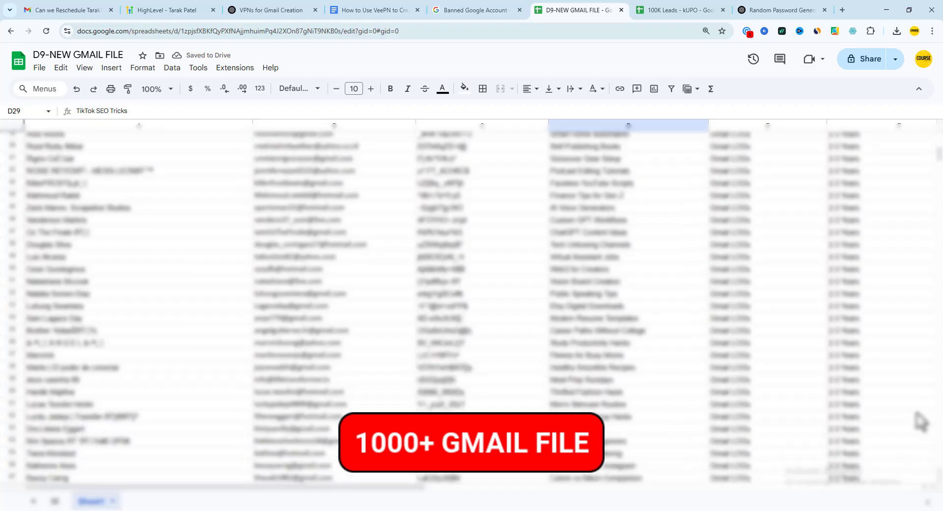
scroll(920, 421, down, 5)
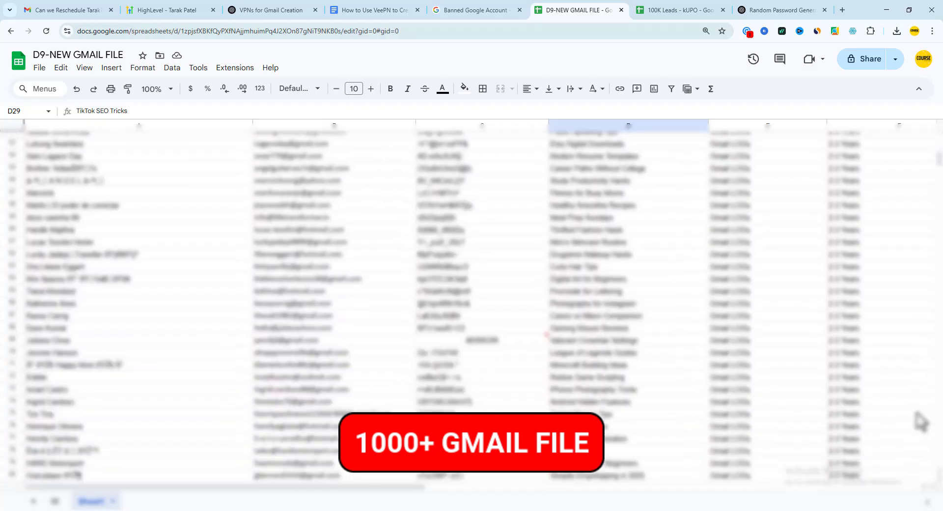
scroll(921, 421, down, 5)
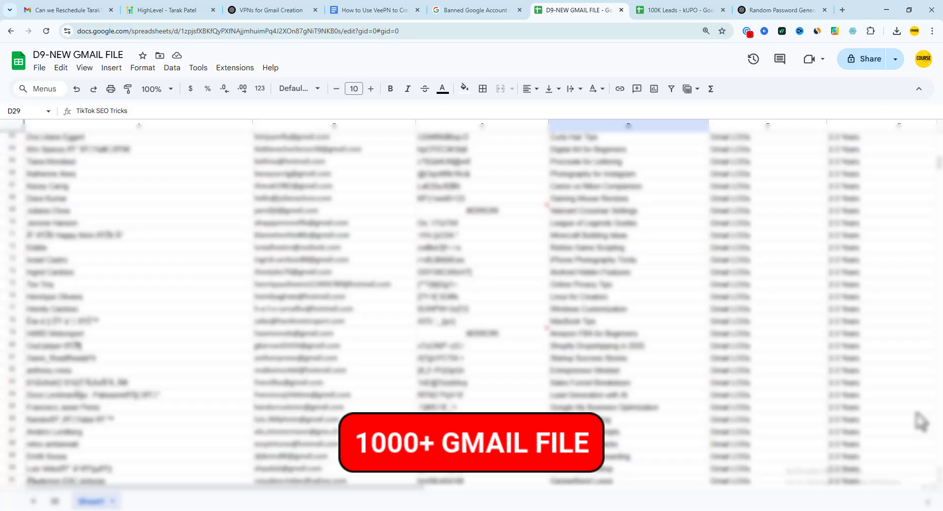
scroll(920, 421, down, 4)
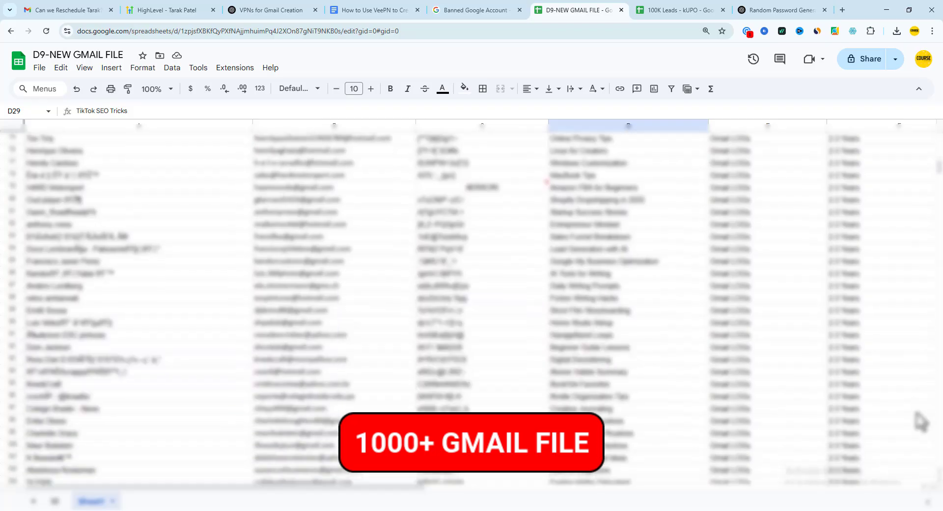
scroll(920, 421, down, 3)
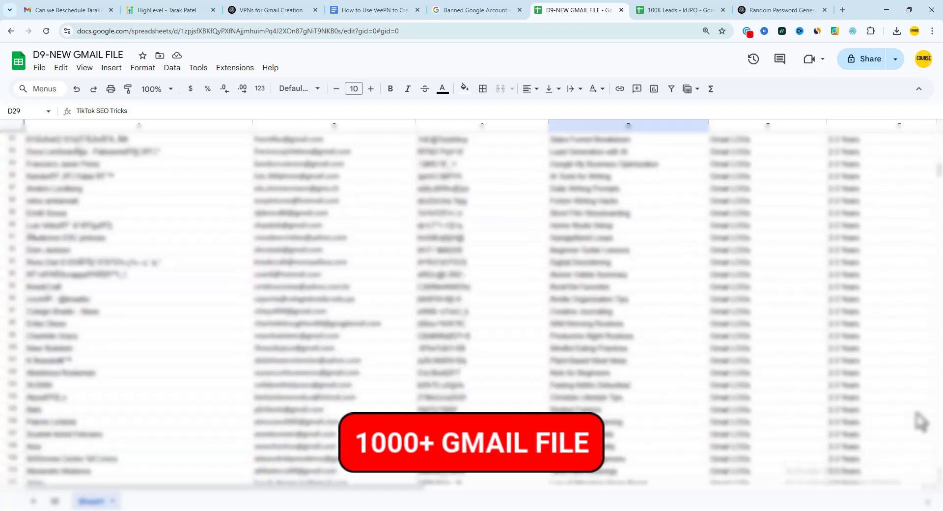
scroll(920, 422, down, 2)
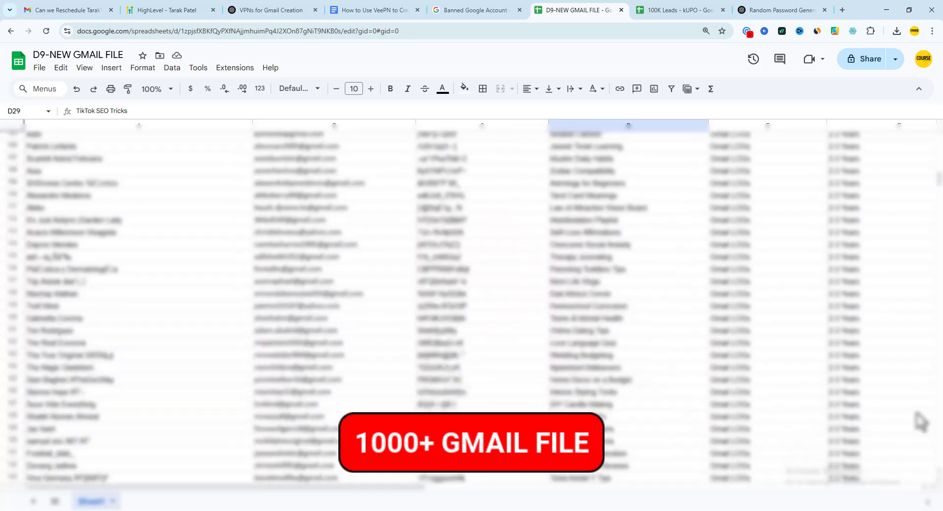
scroll(920, 422, down, 5)
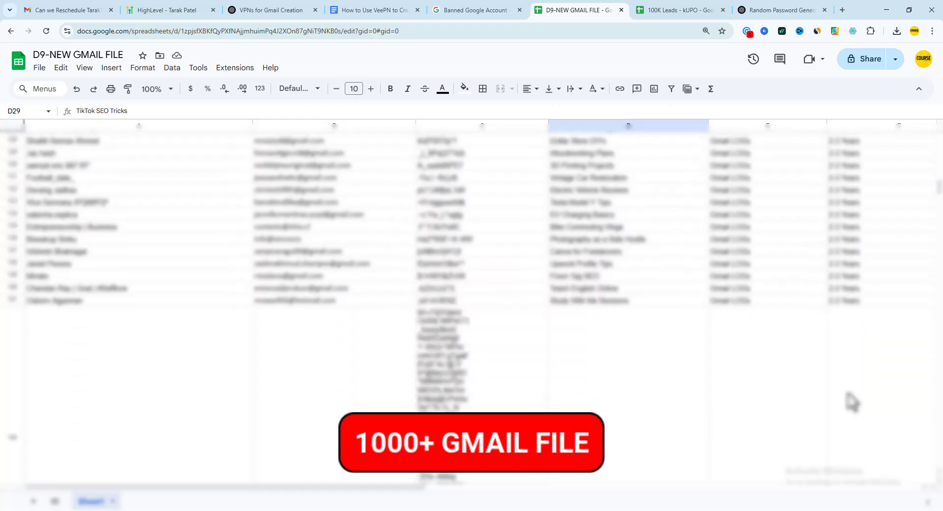
scroll(851, 402, down, 8)
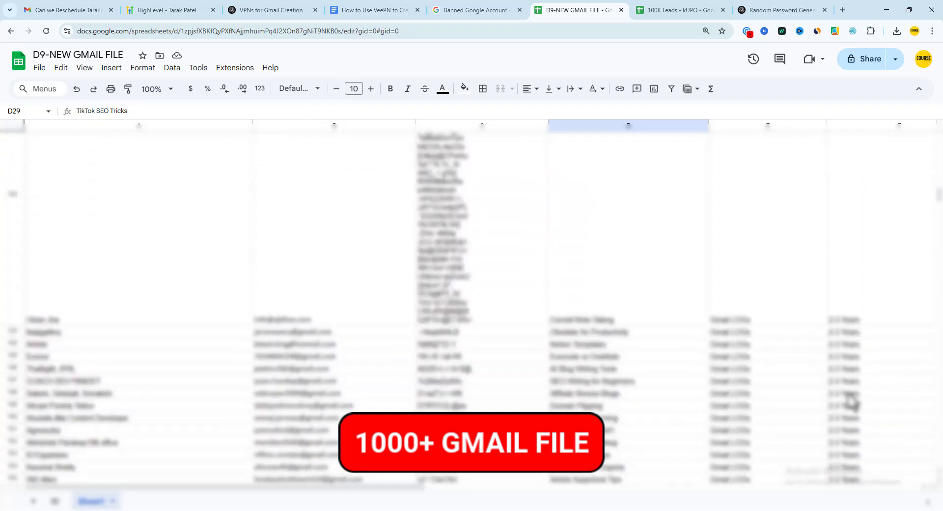
scroll(851, 401, down, 8)
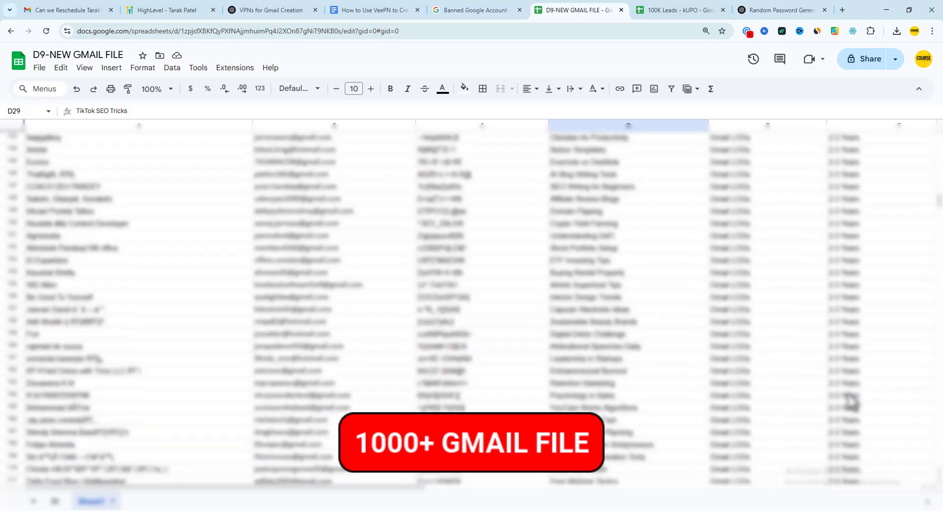
scroll(851, 402, down, 8)
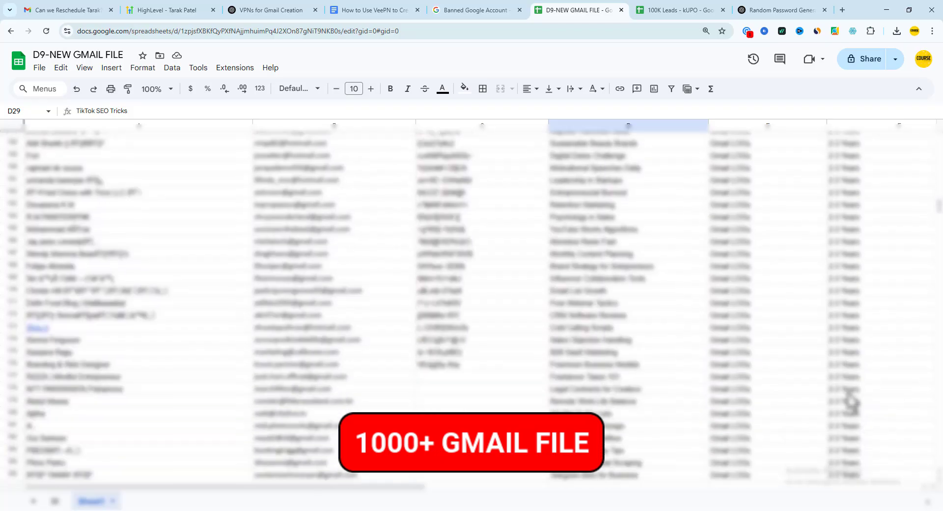
scroll(851, 402, down, 4)
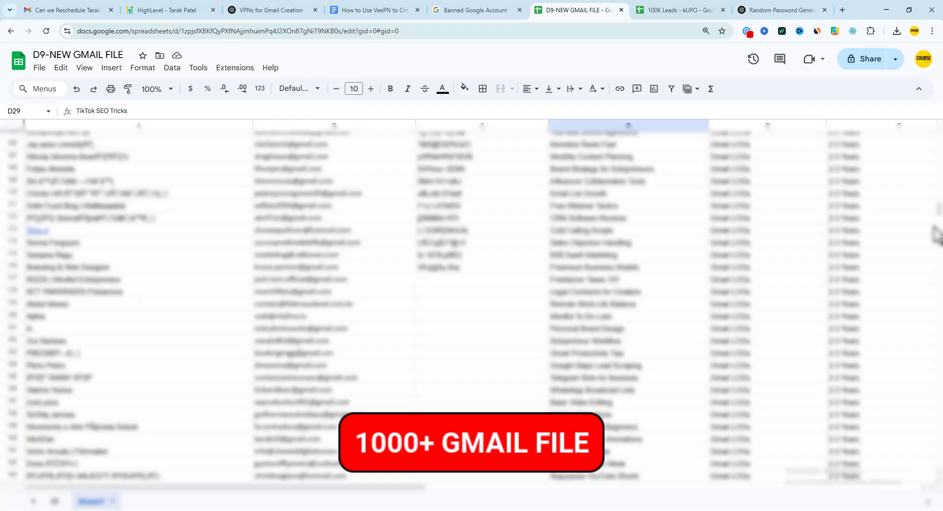
drag(938, 208, 937, 127)
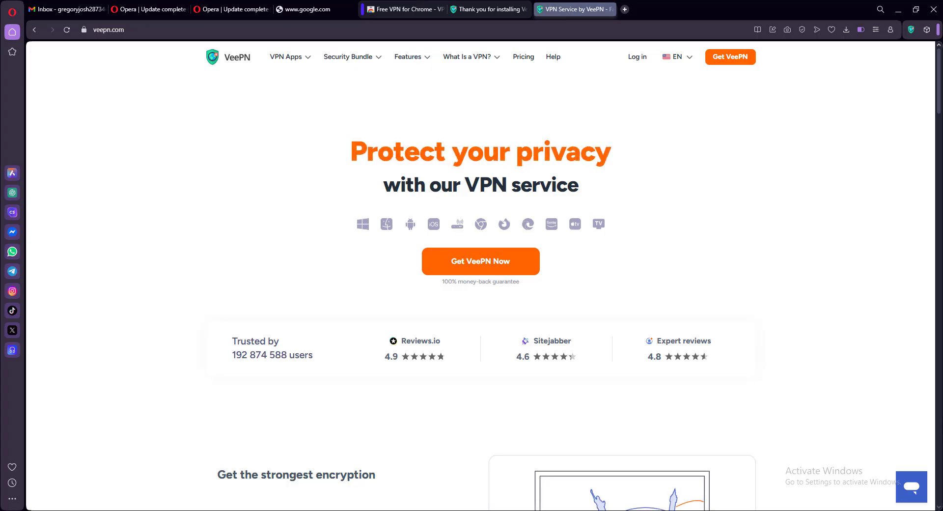
Scroll the veepn.com homepage past the Security Bundle card to Multi-Platform VPN Solution
scroll(480, 290, down, 10)
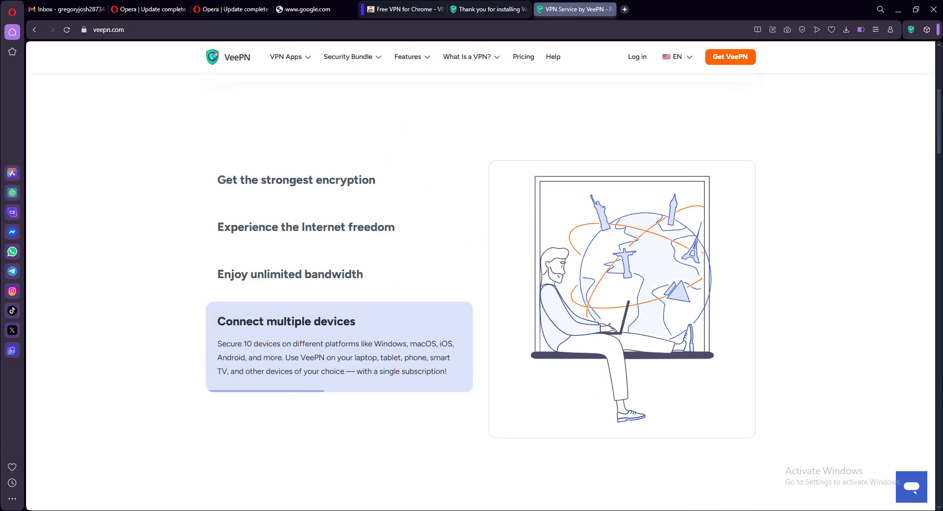
scroll(480, 289, down, 3)
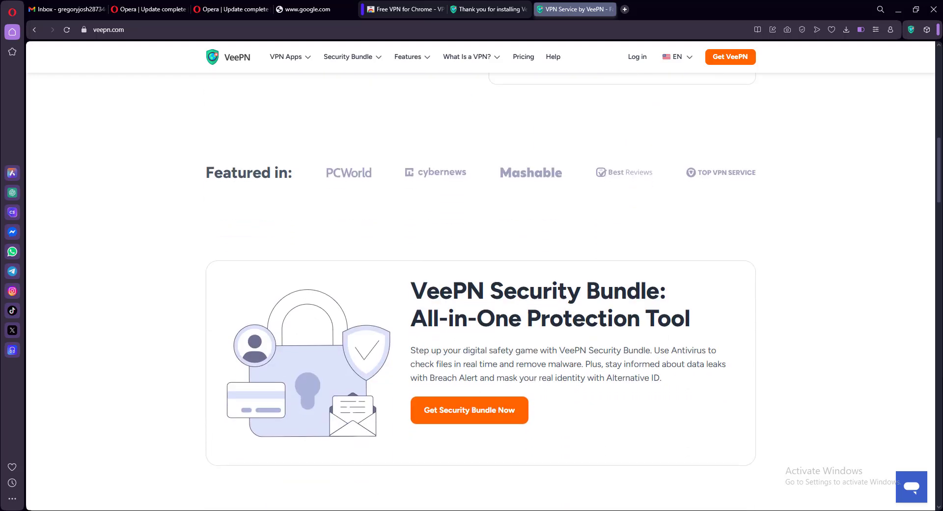
scroll(480, 290, down, 2)
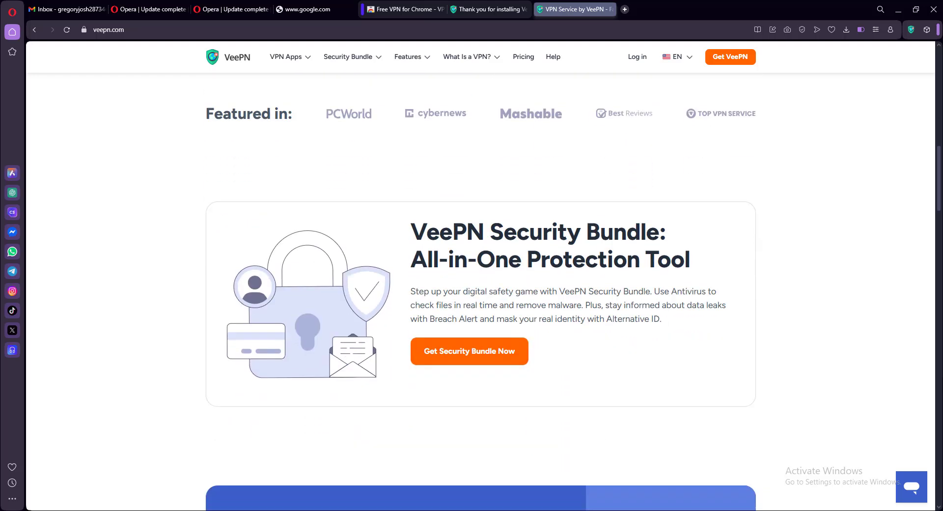
scroll(480, 289, down, 1)
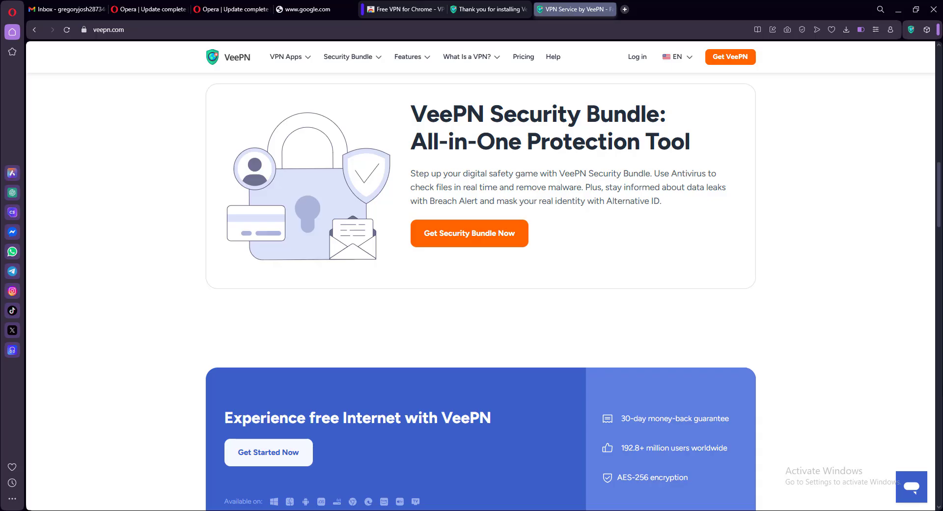
scroll(480, 290, down, 2)
scroll(480, 290, down, 1)
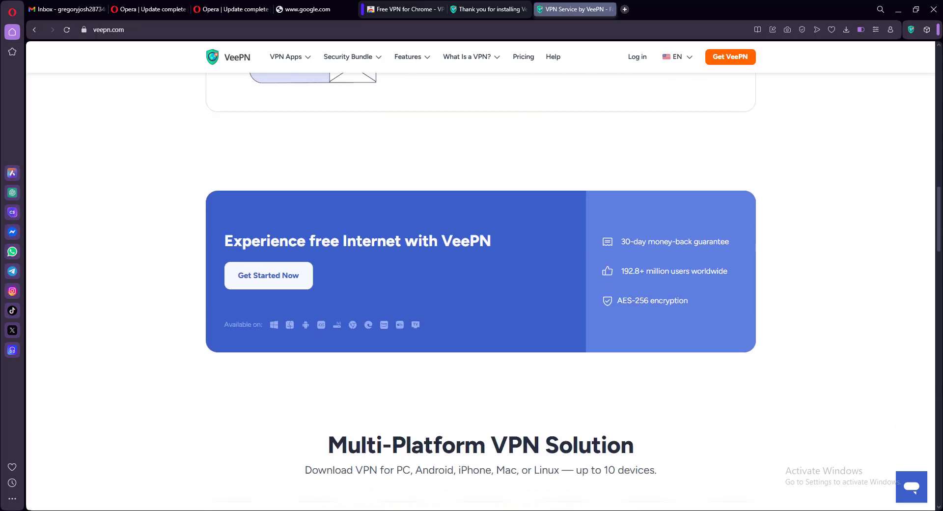
scroll(480, 290, down, 1)
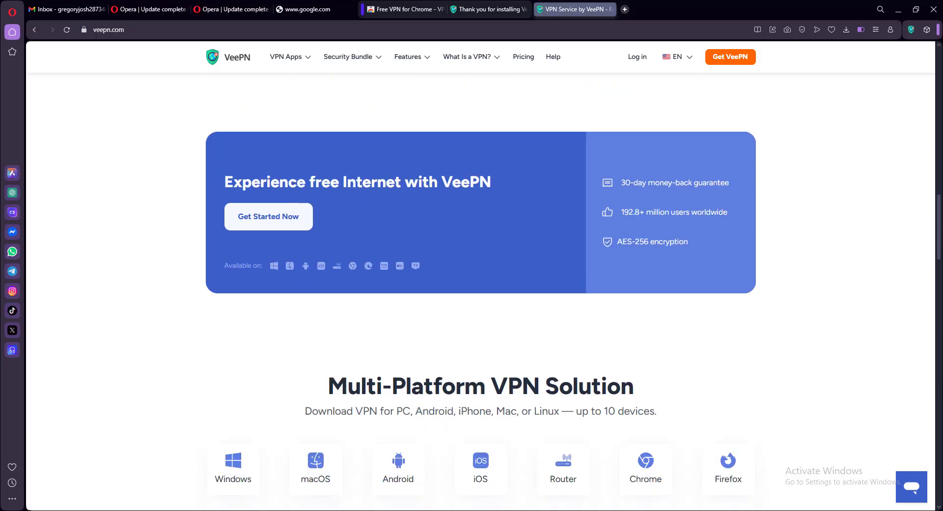